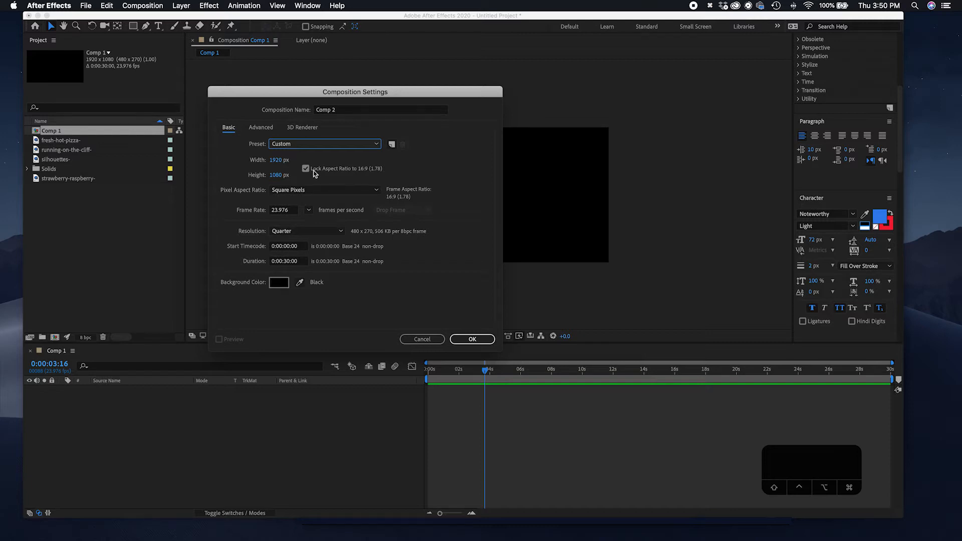
Create a 1920×1080, 23.976 fps, 30-second composition named Comp 2 and add a new text layer to it.
left_click(423, 339)
left_click(473, 339)
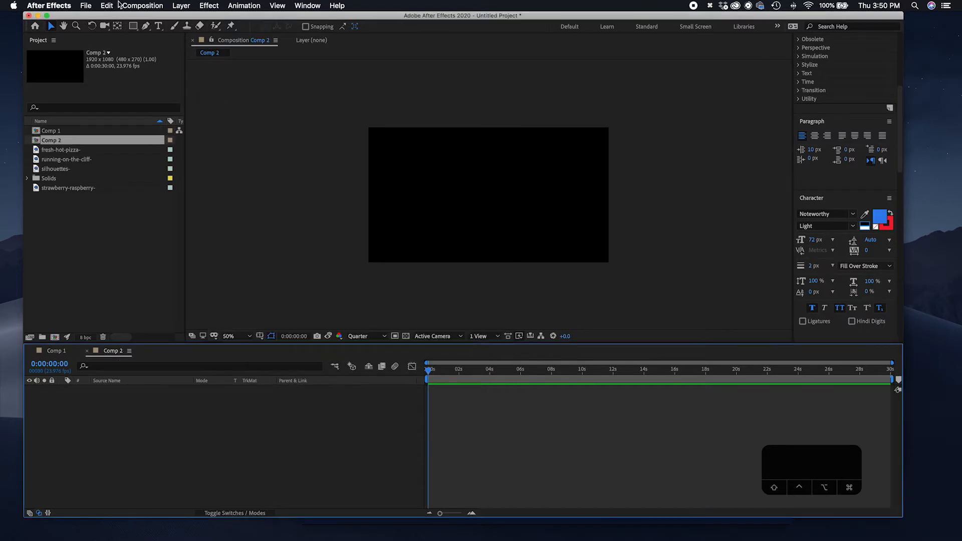
left_click(183, 6)
mouse_move(273, 20)
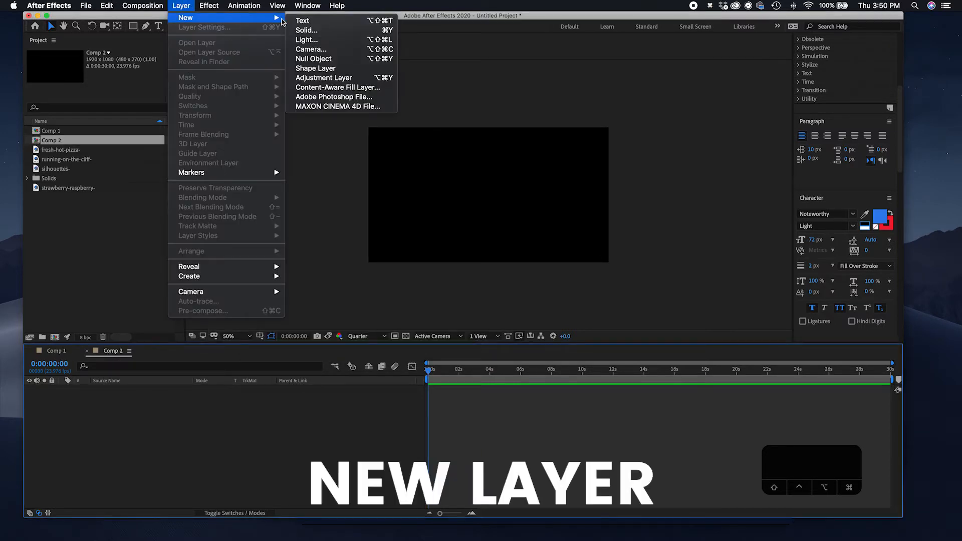
left_click(326, 24)
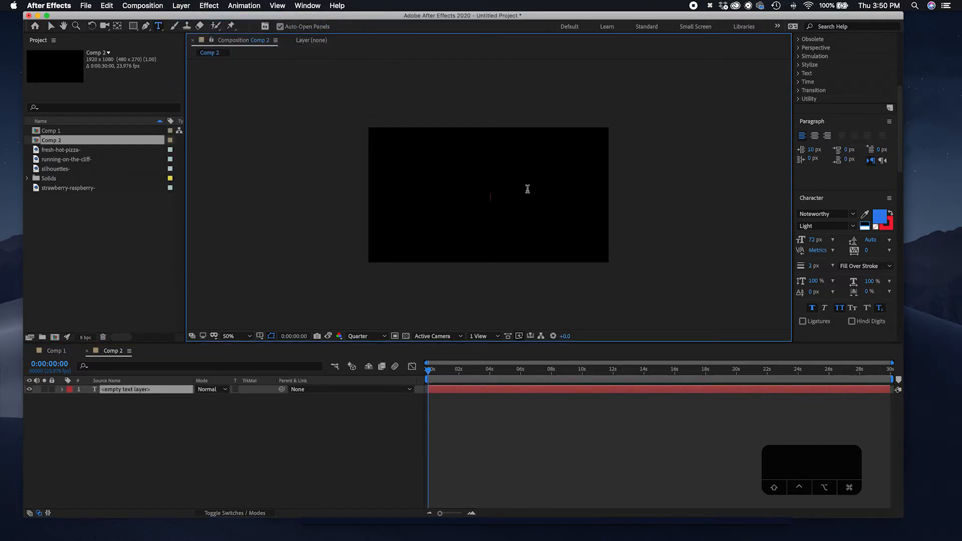
Enter "ice cream" as the single-line title in the new text layer.
type("ice ")
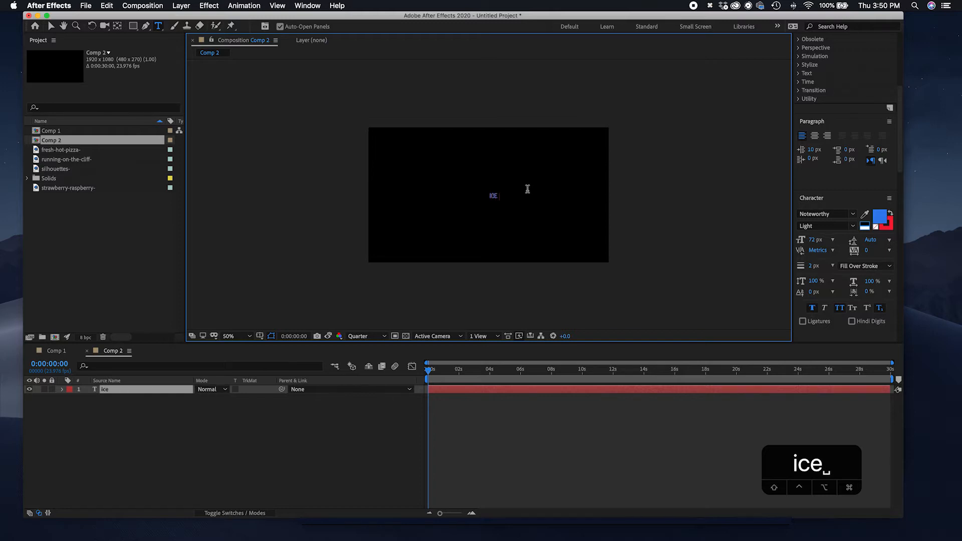
type("cream")
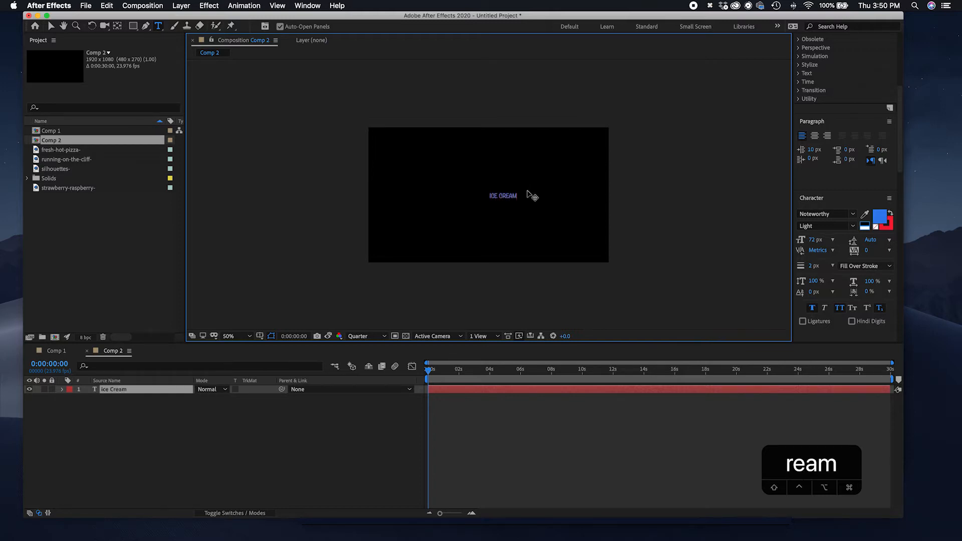
key("Return")
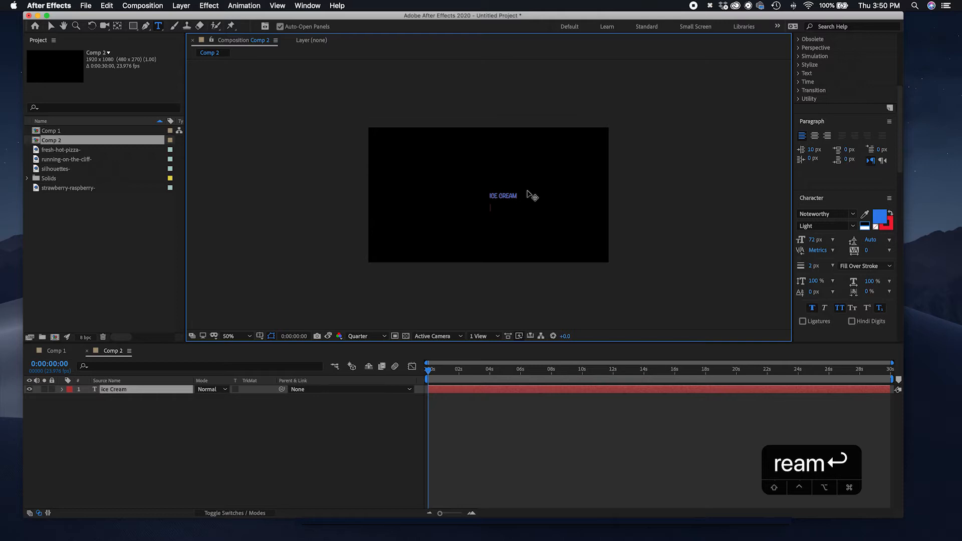
type("\\")
key("BackSpace")
key("BackSpace")
key("BackSpace")
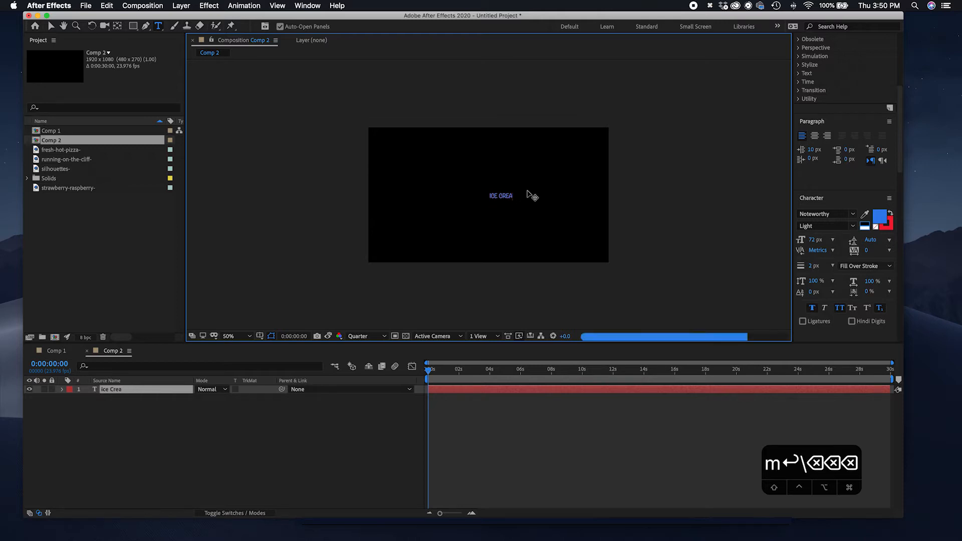
type("m")
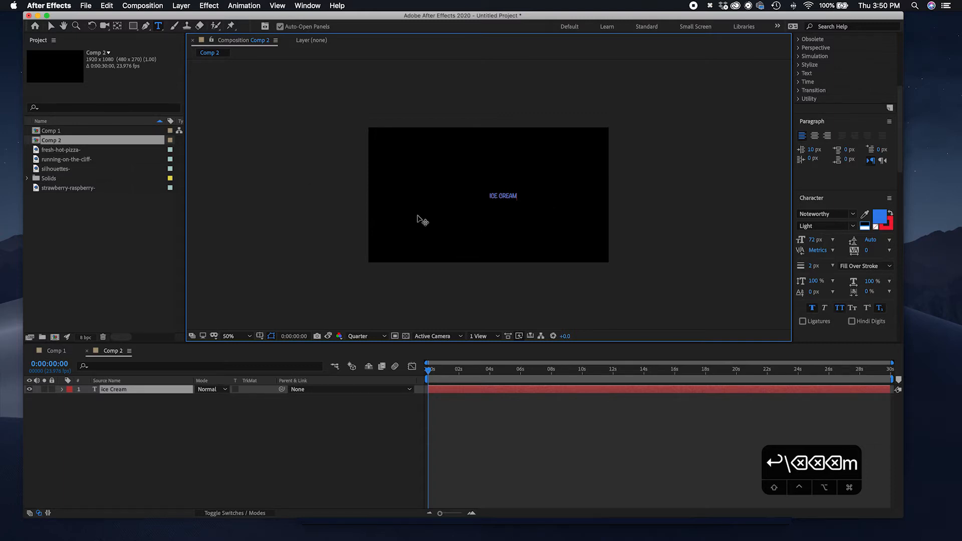
Try a 30 px font size on the ice cream title and restore it to 72 px.
left_click(580, 243)
left_click(834, 240)
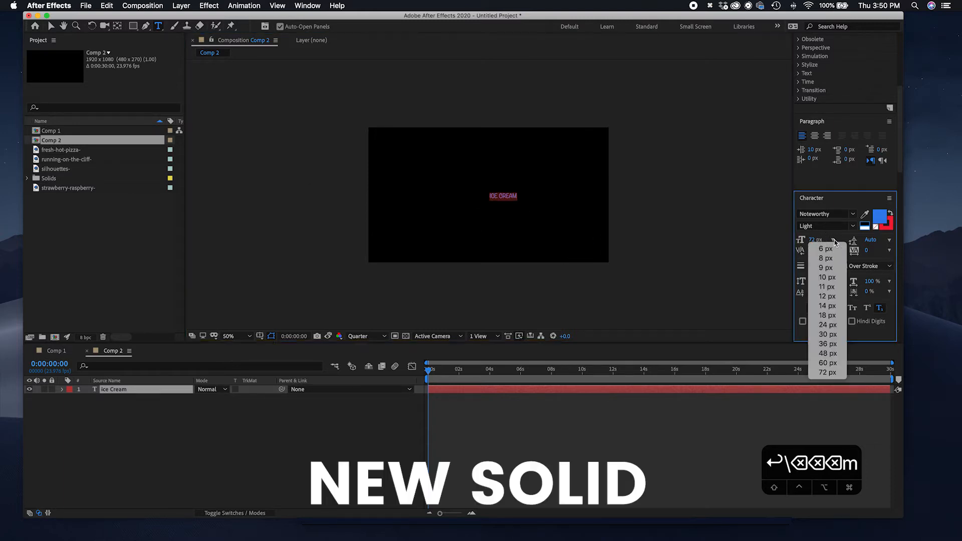
left_click(821, 334)
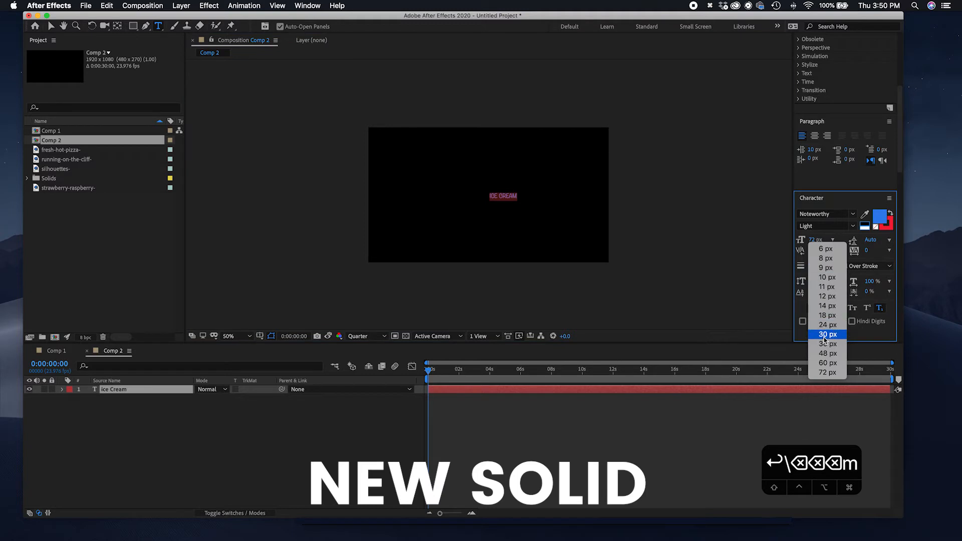
left_click(833, 240)
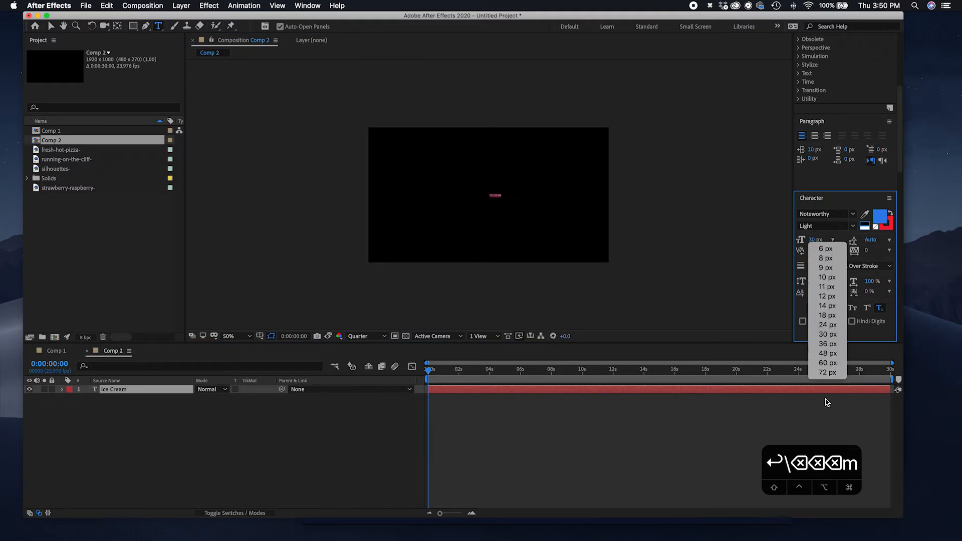
left_click(827, 372)
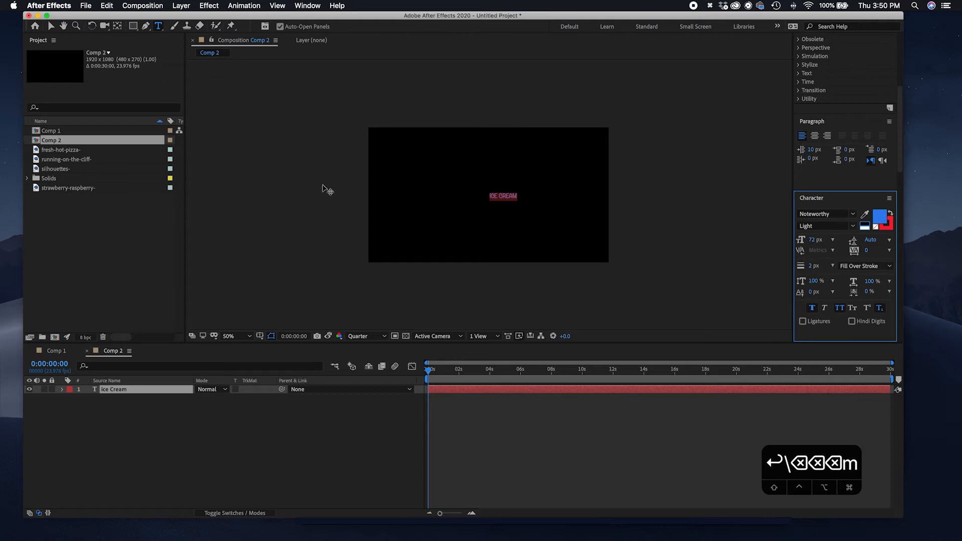
Scale the ice cream title up to nearly the frame's width and move it to the middle of the composition.
scroll(489, 238, "up", 2)
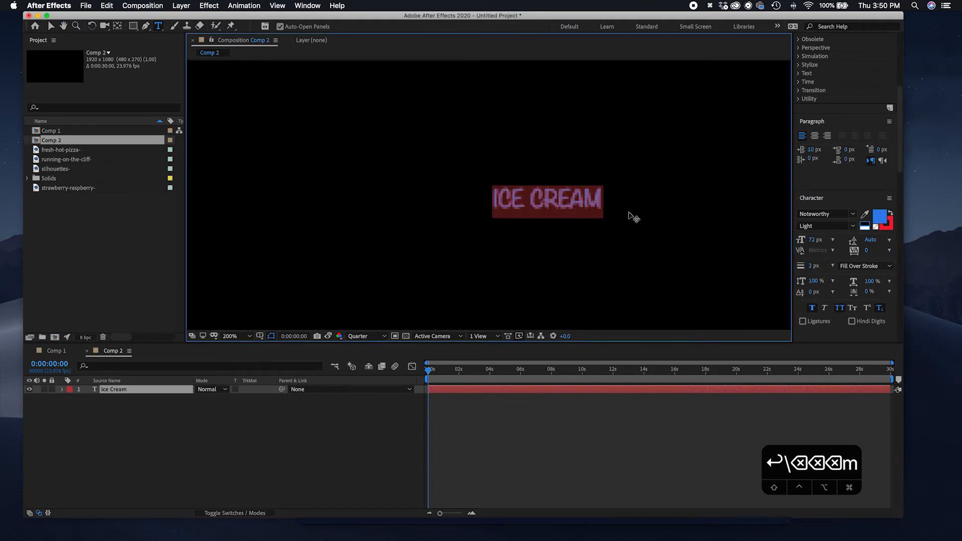
left_click(602, 180)
left_click(51, 25)
left_click_drag(493, 211, 596, 311)
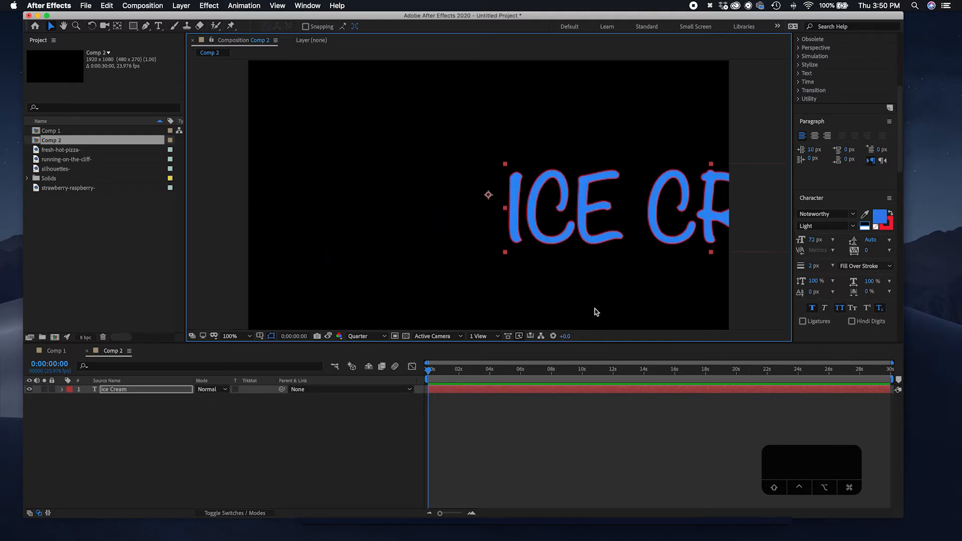
left_click_drag(569, 210, 461, 199)
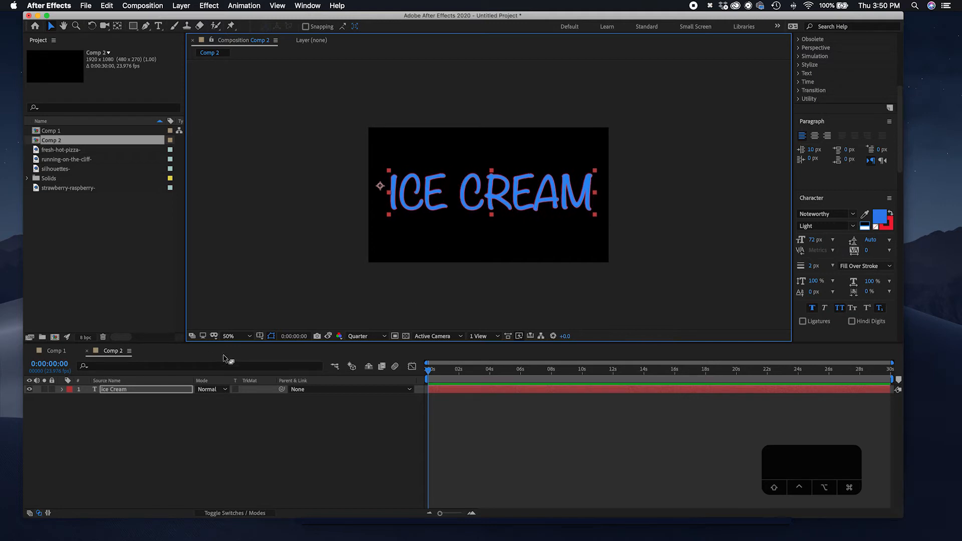
Show the Title/Action Safe overlay and nudge the ice cream title until it is centred on the frame.
left_click(257, 335)
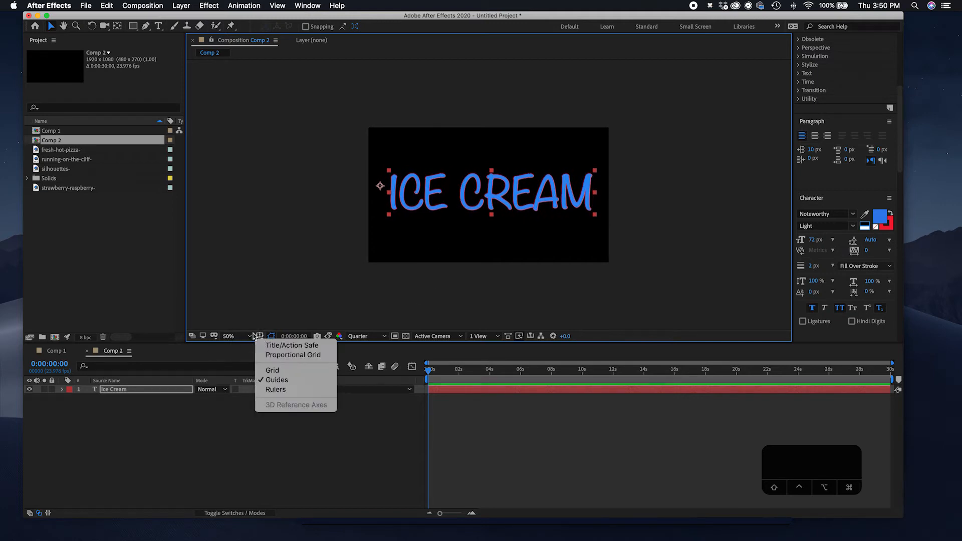
left_click(307, 346)
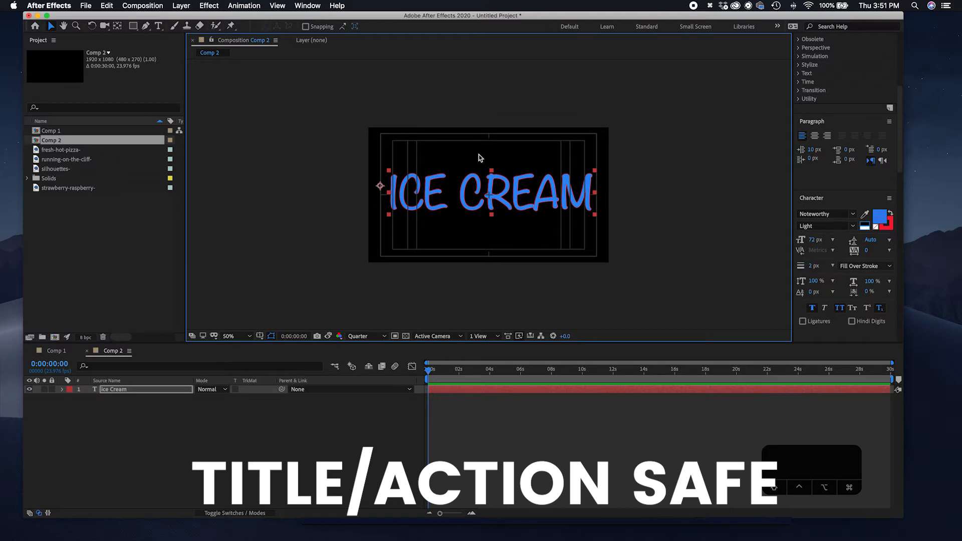
left_click_drag(517, 207, 514, 206)
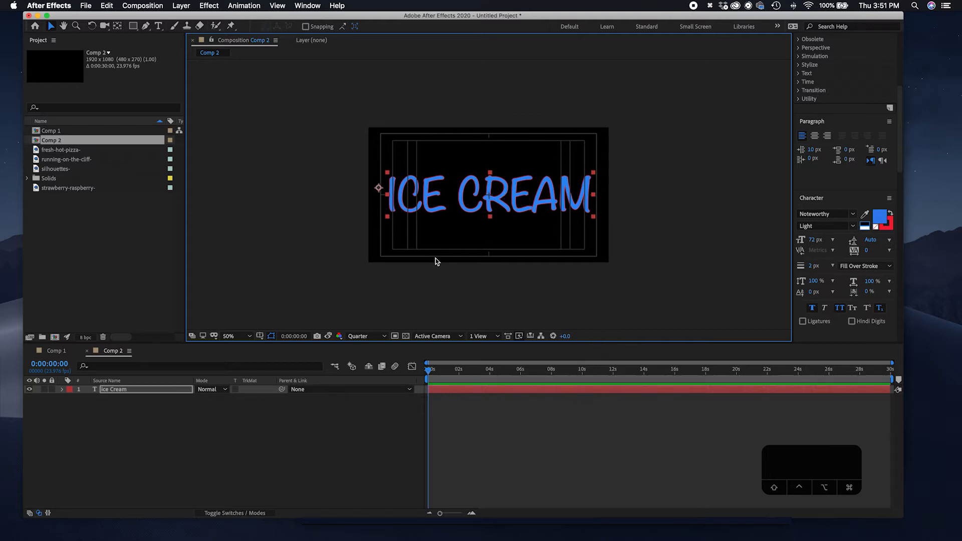
Add the strawberry-raspberry- footage to Comp 2 beneath the ice cream text layer.
left_click(94, 188)
left_click_drag(94, 189, 161, 423)
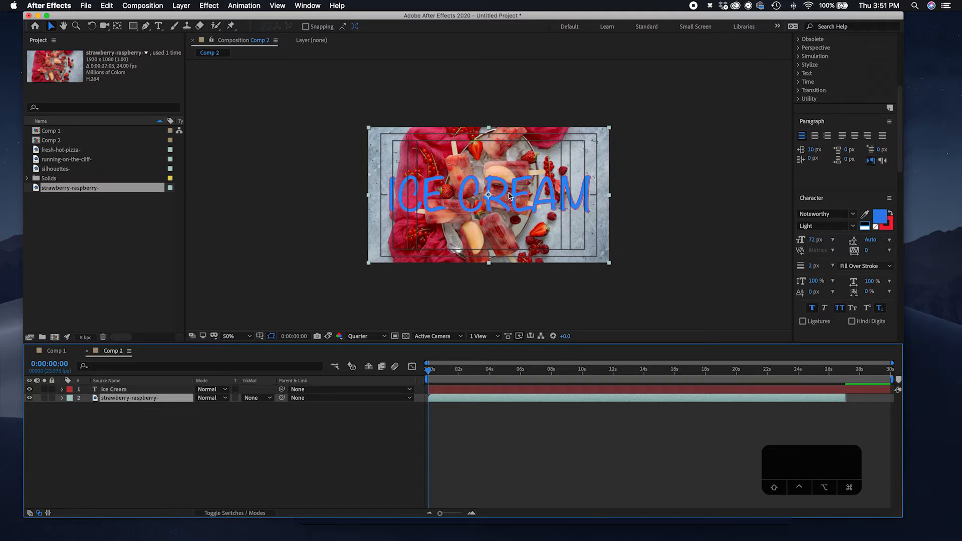
Hide the Title/Action Safe overlay and nudge the strawberry-raspberry- footage slightly up and to the right in the frame.
left_click(260, 336)
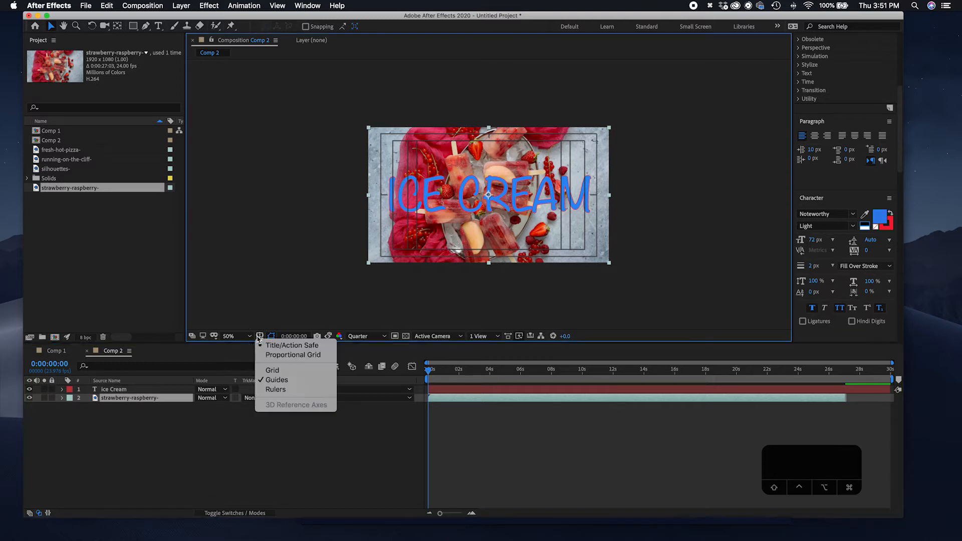
left_click(296, 381)
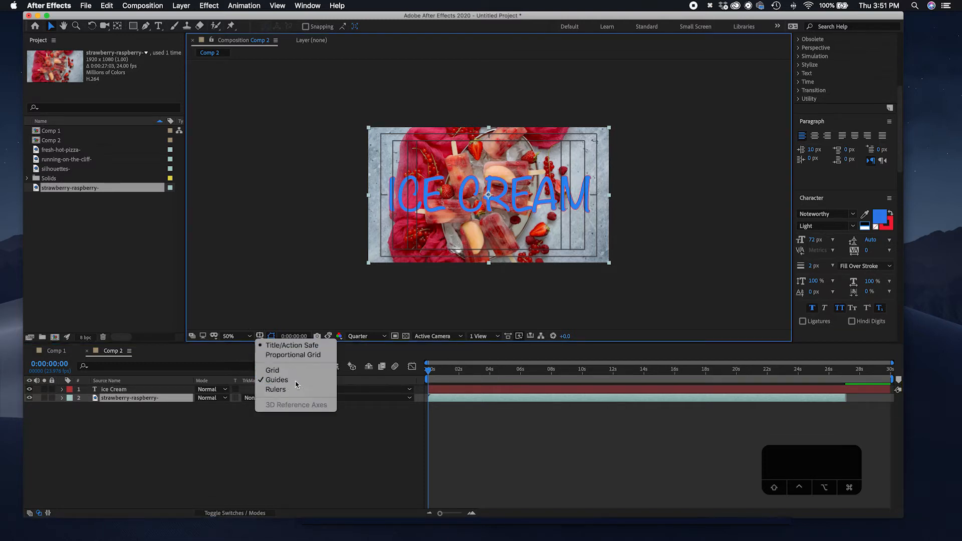
left_click(259, 336)
left_click(276, 381)
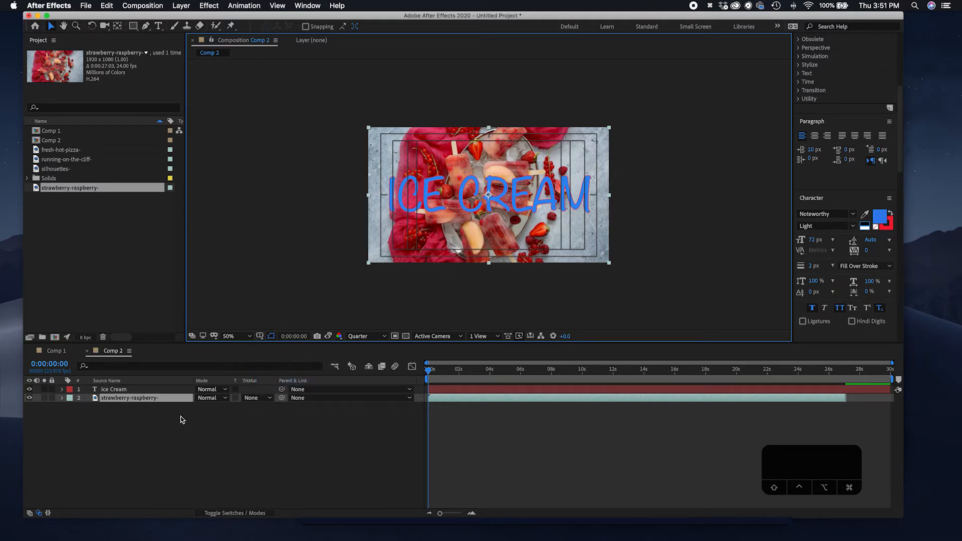
left_click(259, 335)
left_click(273, 344)
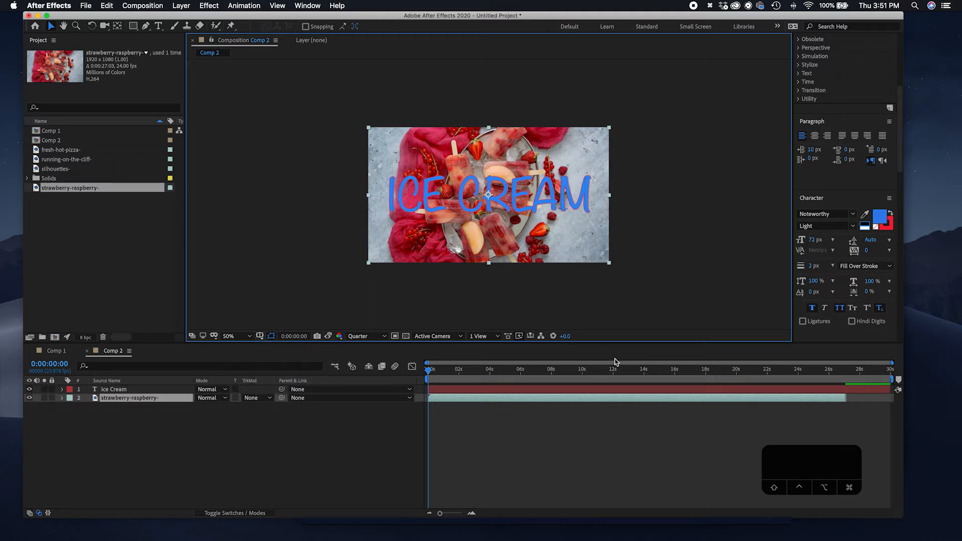
mouse_move(514, 202)
left_mouse_down()
mouse_move(513, 221)
mouse_move(514, 199)
left_mouse_up()
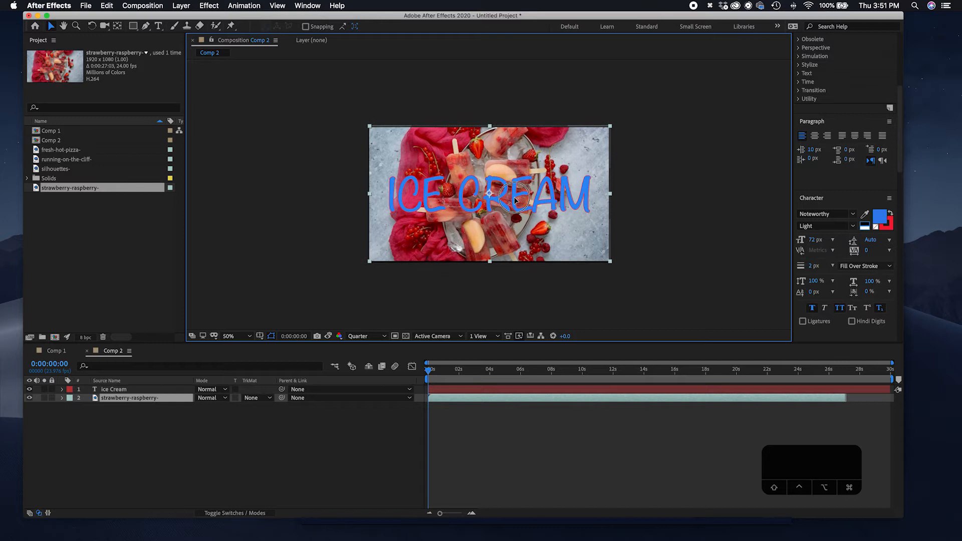
Select the ice cream text layer and review its font style options and fill colour.
left_click(132, 389)
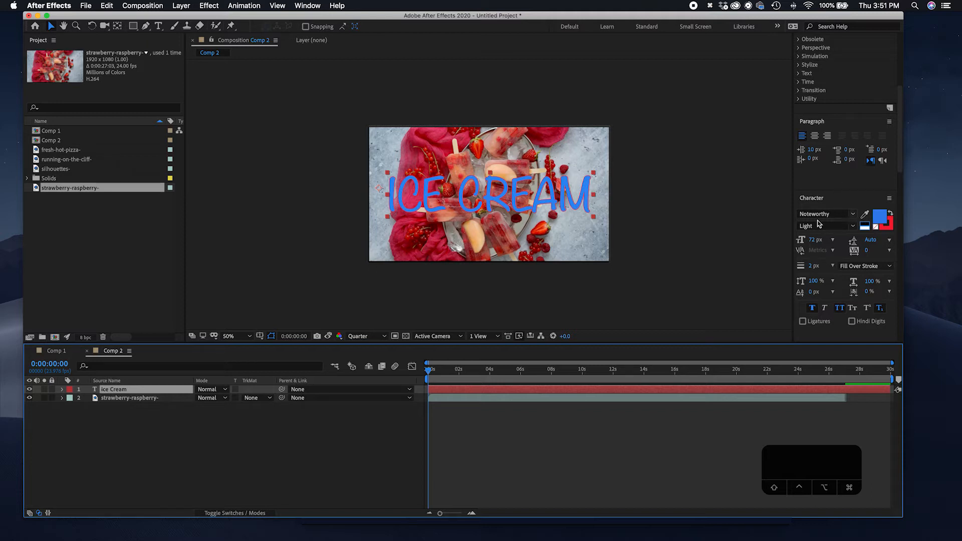
left_click(852, 230)
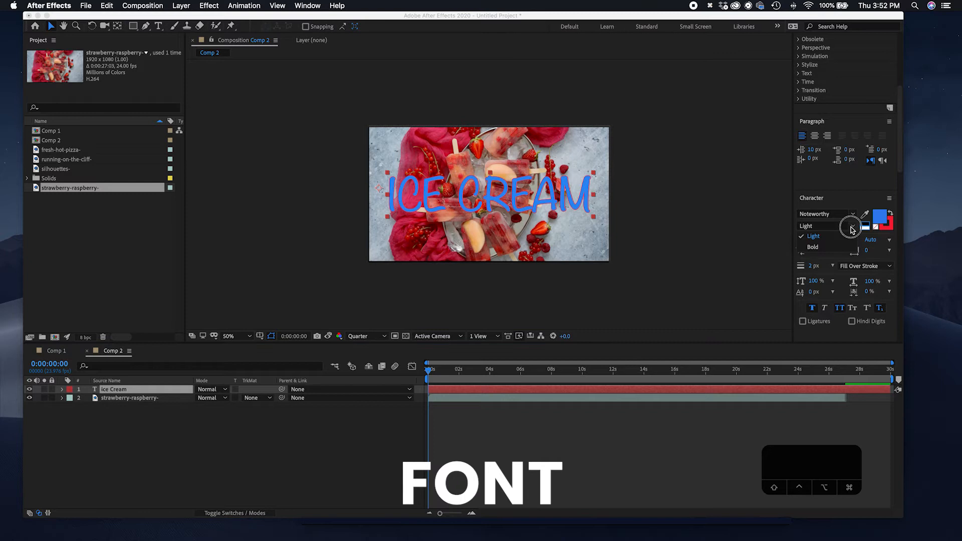
left_click(851, 226)
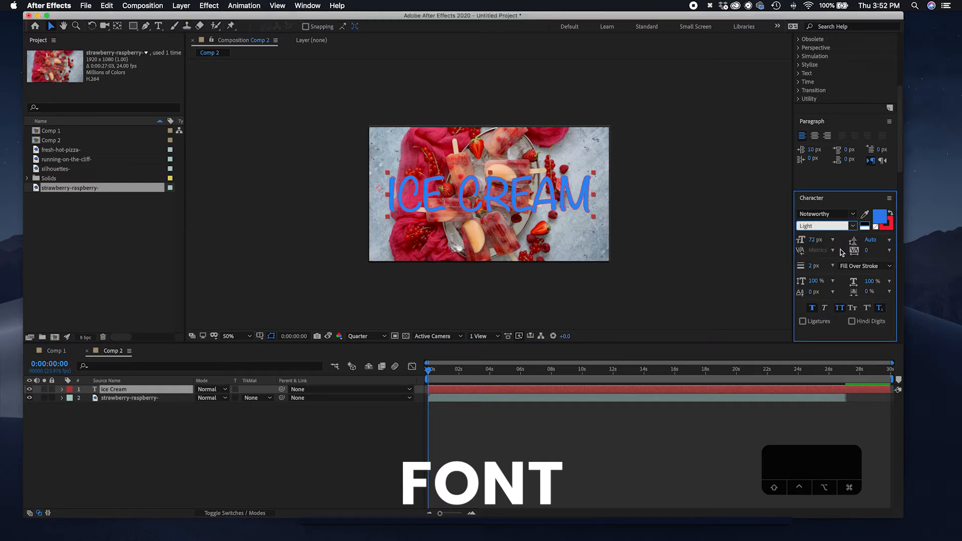
left_click(880, 222)
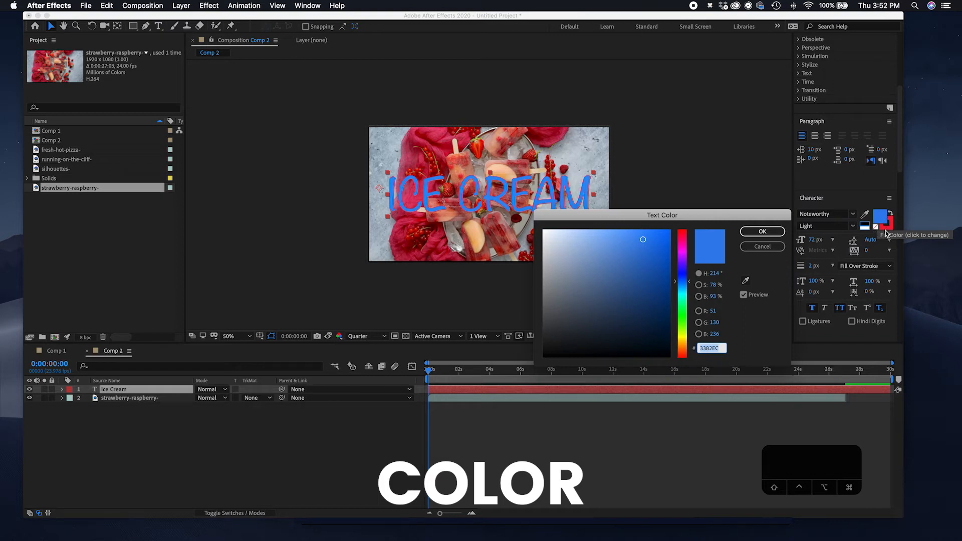
left_click(762, 232)
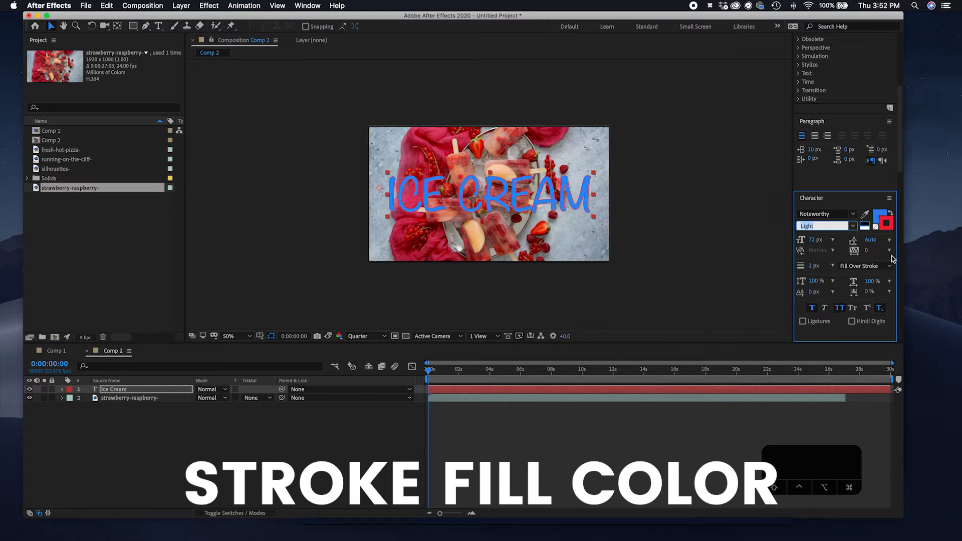
Try Stroke Over Fill on the ice cream title and switch it back to Fill Over Stroke.
left_click(874, 265)
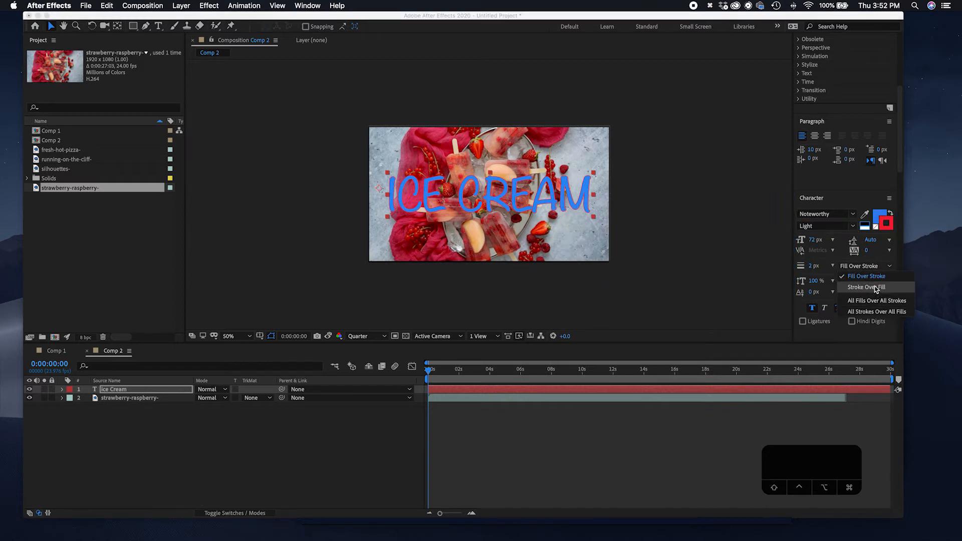
left_click(875, 290)
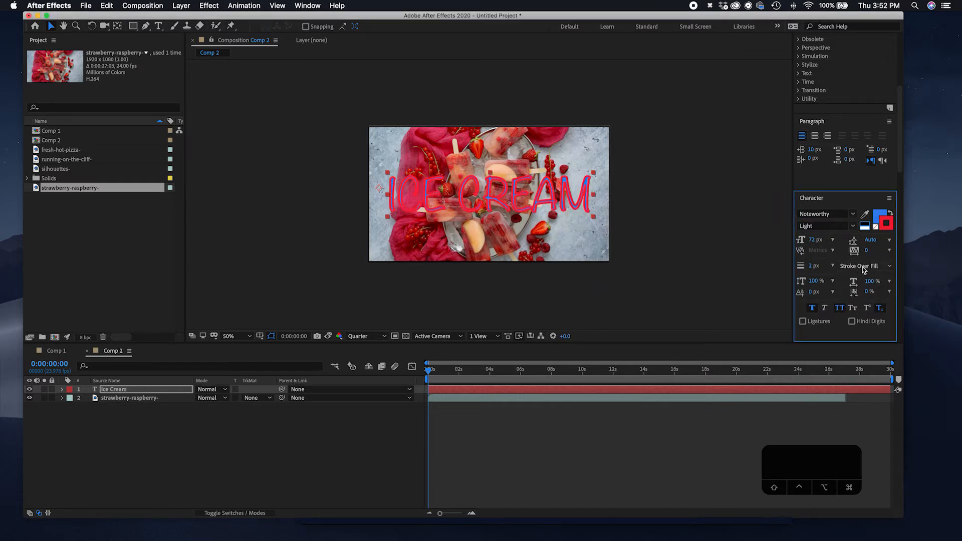
left_click(863, 269)
left_click(866, 281)
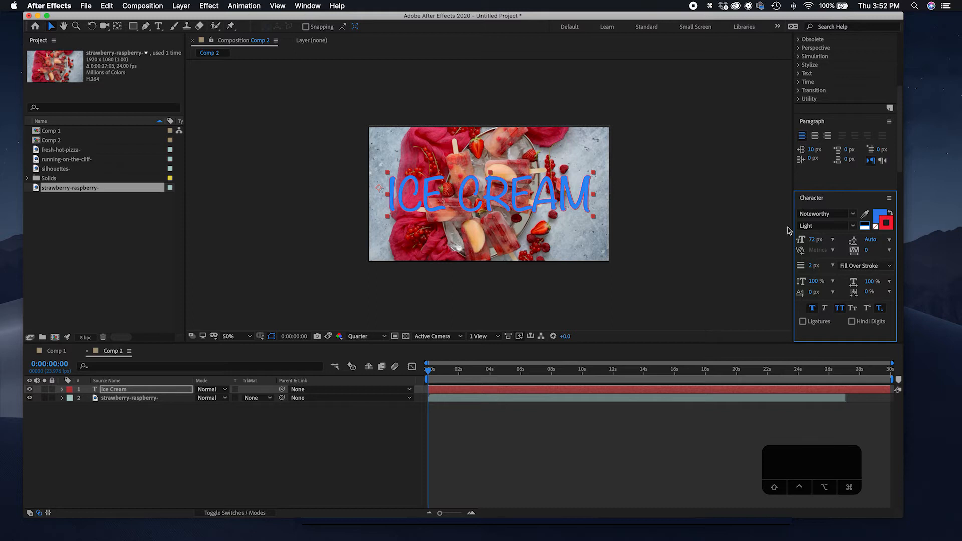
Collapse the Animation Presets category in Effects & Presets and make sure the Effects workspace is selected.
scroll(782, 189, "up", 1)
scroll(782, 189, "down", 1)
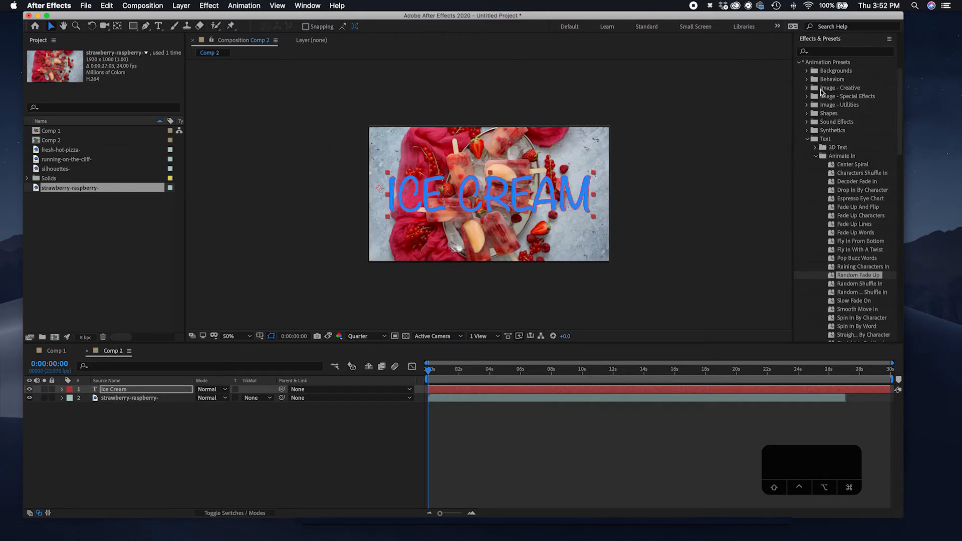
scroll(822, 92, "up", 4)
left_click(799, 123)
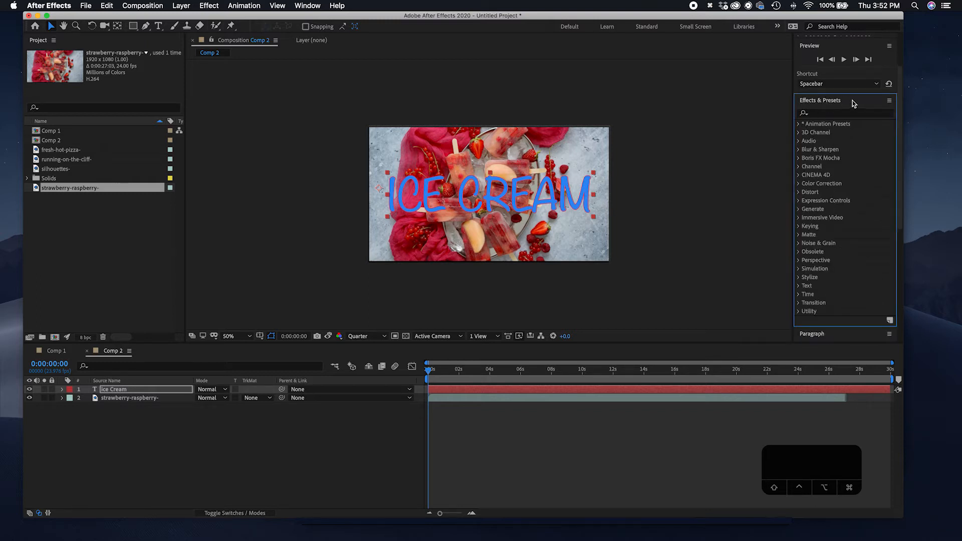
left_click(778, 27)
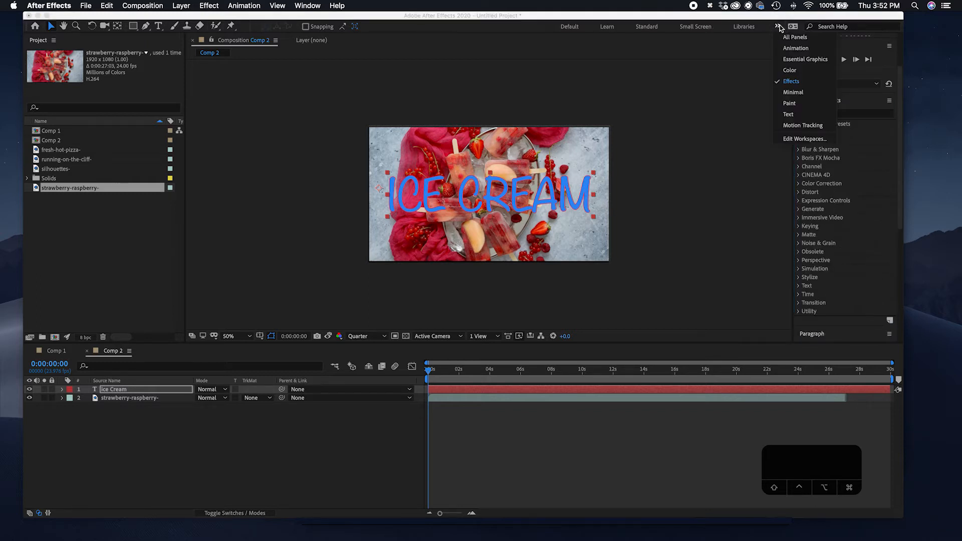
left_click(795, 81)
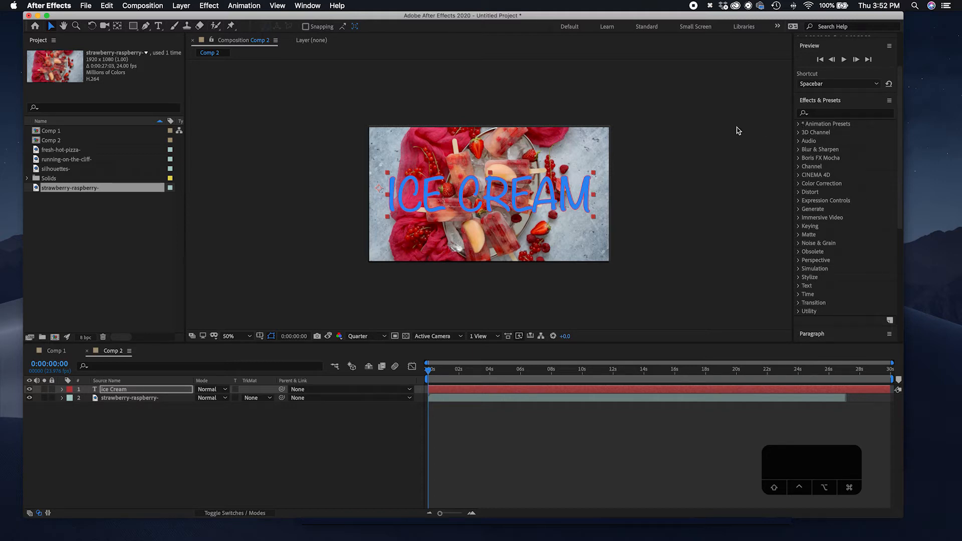
Open the Text folder within Animation Presets, collapse Animate In, and examine the available text preset categories.
left_click(798, 125)
left_click(799, 124)
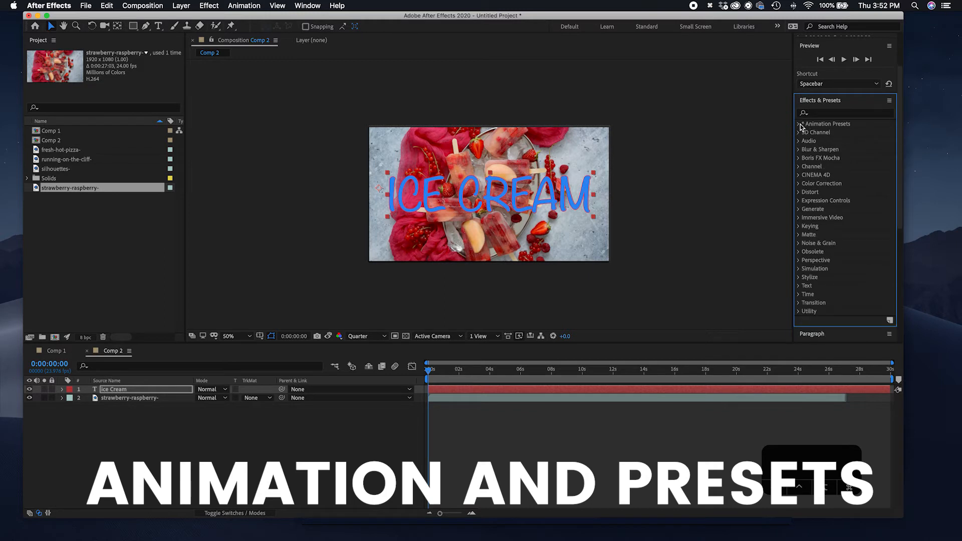
left_click(798, 124)
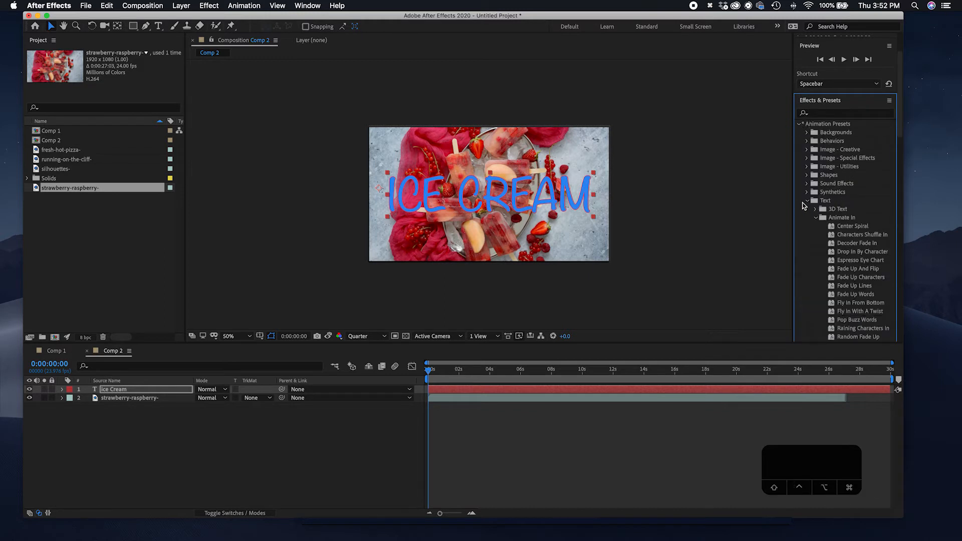
left_click(807, 201)
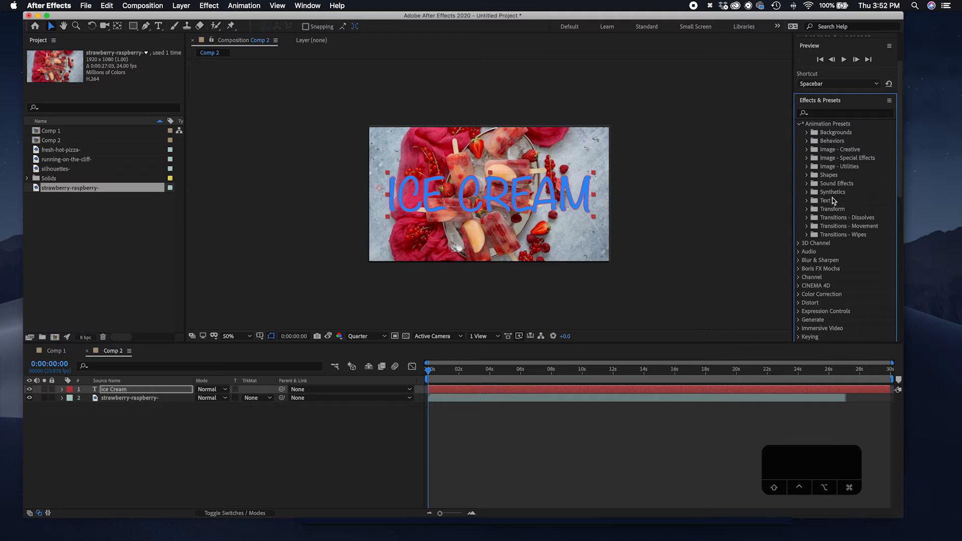
left_click(807, 202)
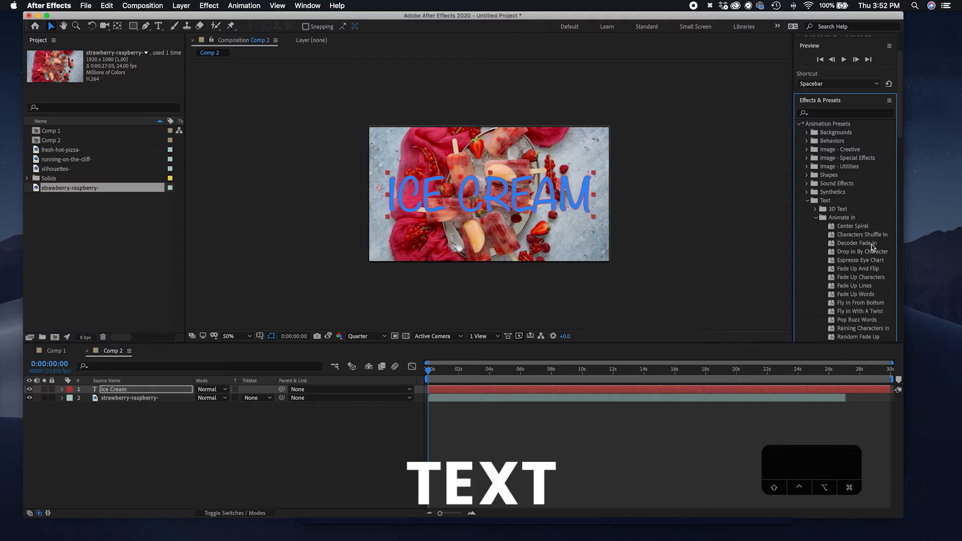
left_click(816, 218)
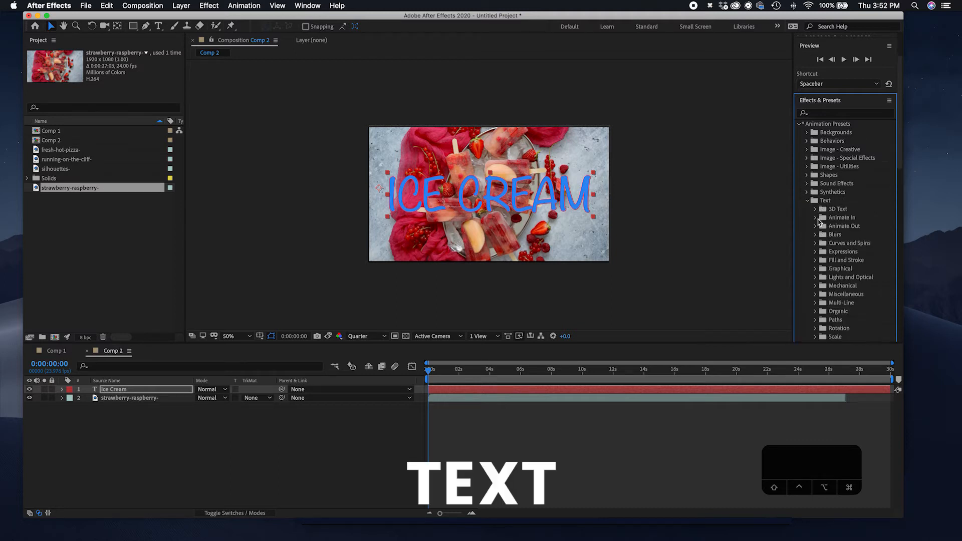
scroll(849, 255, "down", 10)
scroll(848, 254, "up", 7)
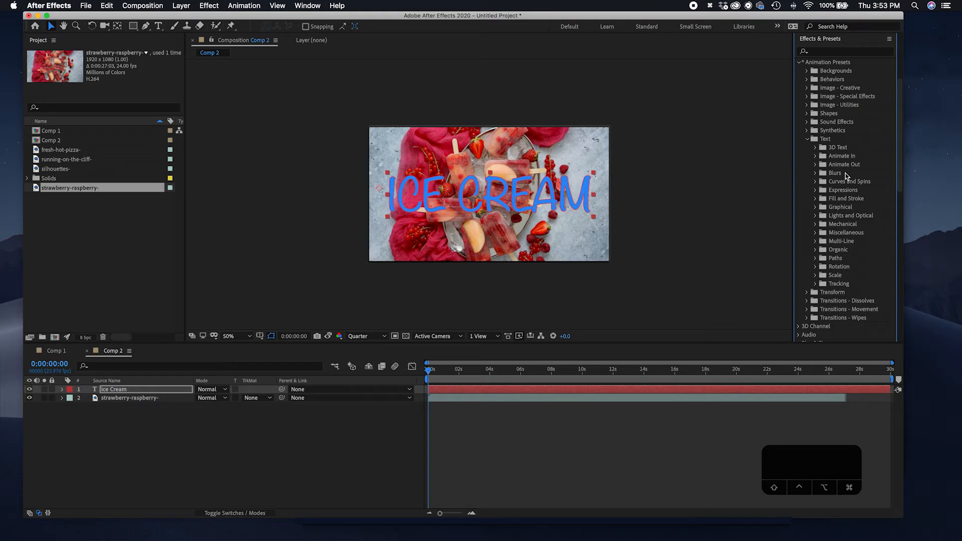
Apply the Fade Up And Flip preset from Animate In to the ice cream text layer and preview the animation.
left_click(815, 156)
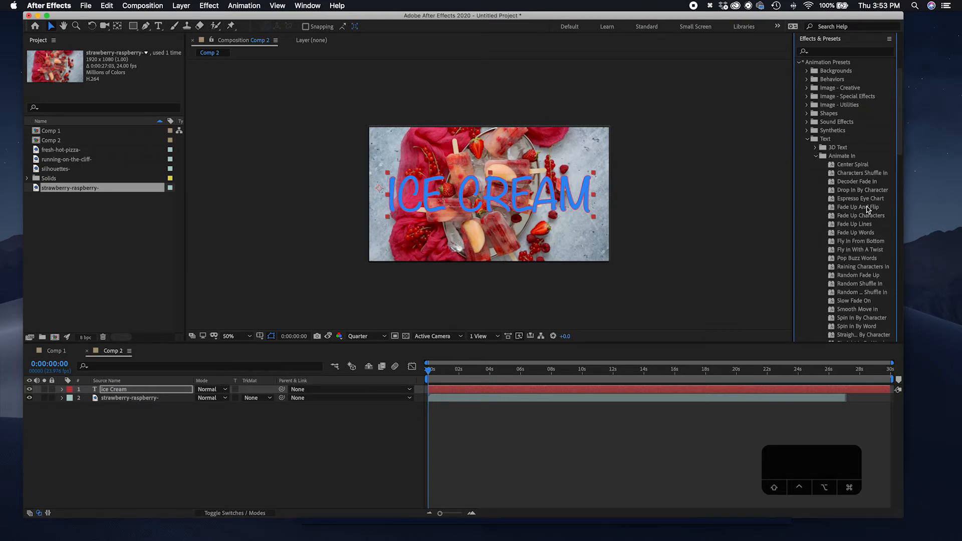
left_click_drag(869, 208, 464, 391)
key("space")
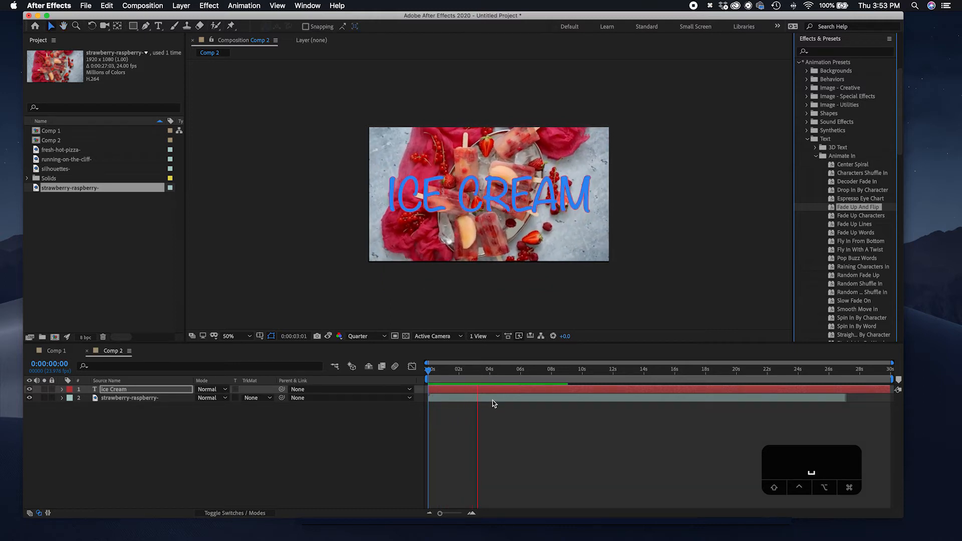
key("space")
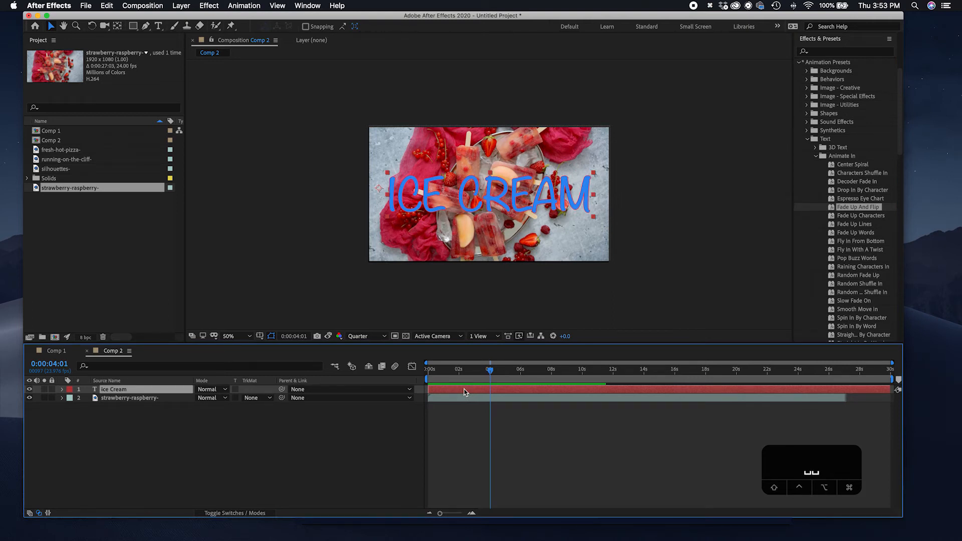
Reveal the ice cream layer's Offset keyframes, move both so the animation runs from about 4 s to 6 s, and preview it.
key("u")
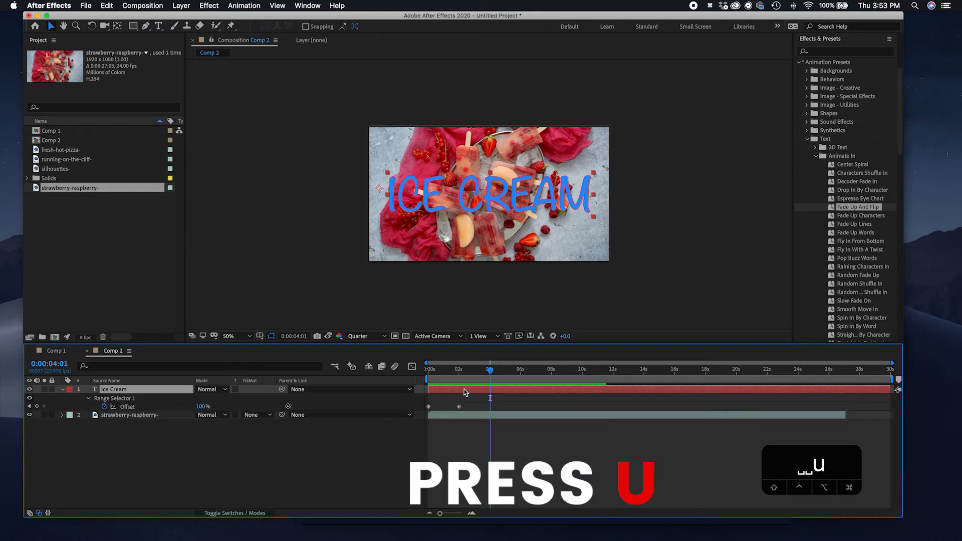
left_click_drag(473, 405, 424, 406)
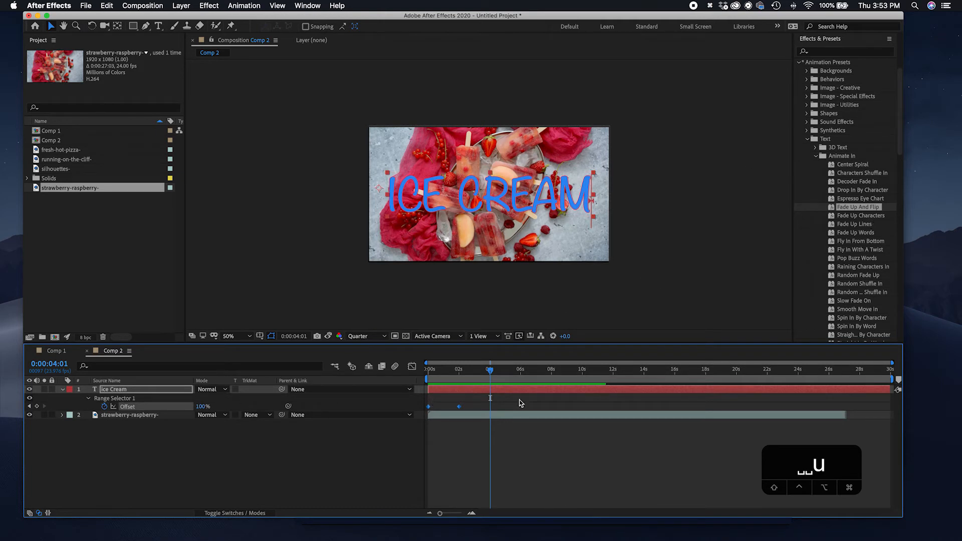
left_click_drag(461, 409, 522, 415)
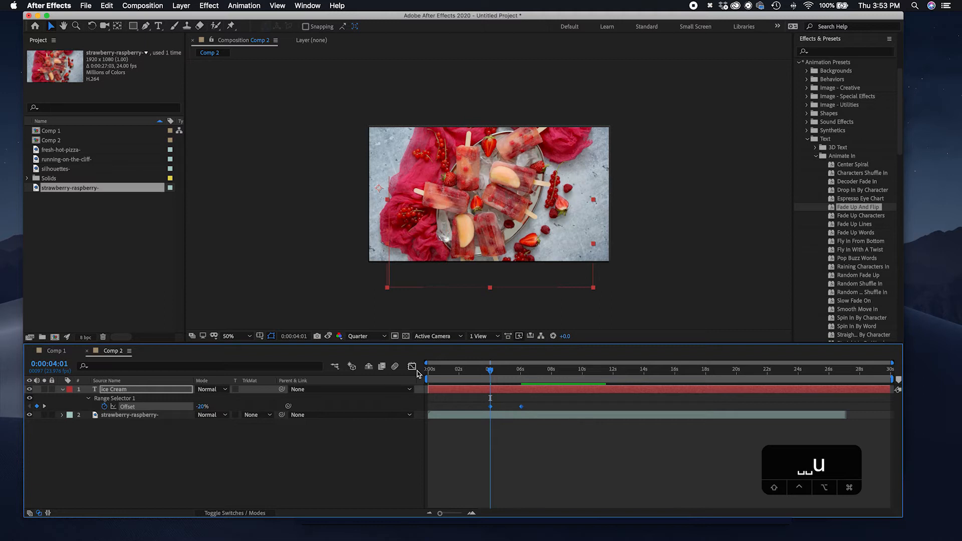
left_click(428, 374)
key("space")
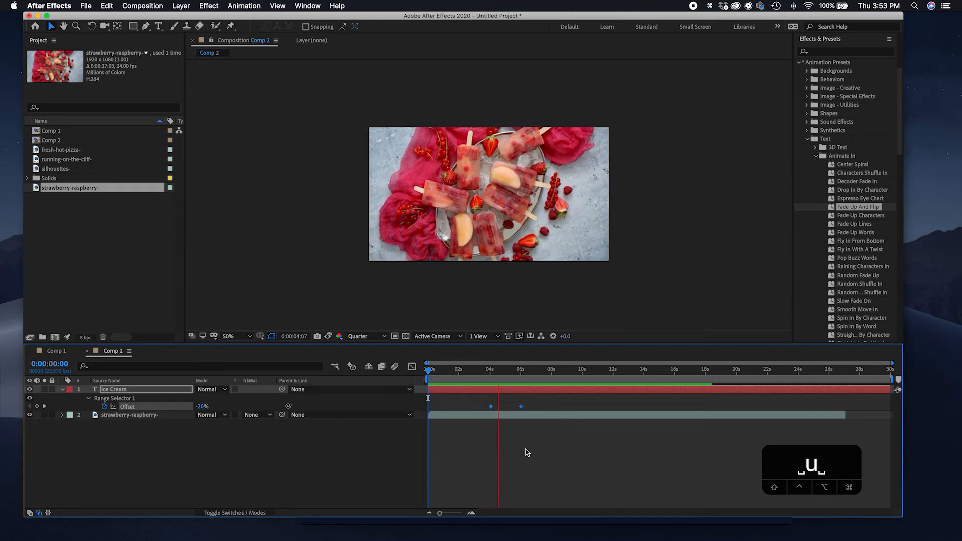
key("space")
Copy both Range Selector Offset keyframes of the title and paste them at the start of the composition.
left_click(513, 411)
left_click_drag(513, 411, 479, 410)
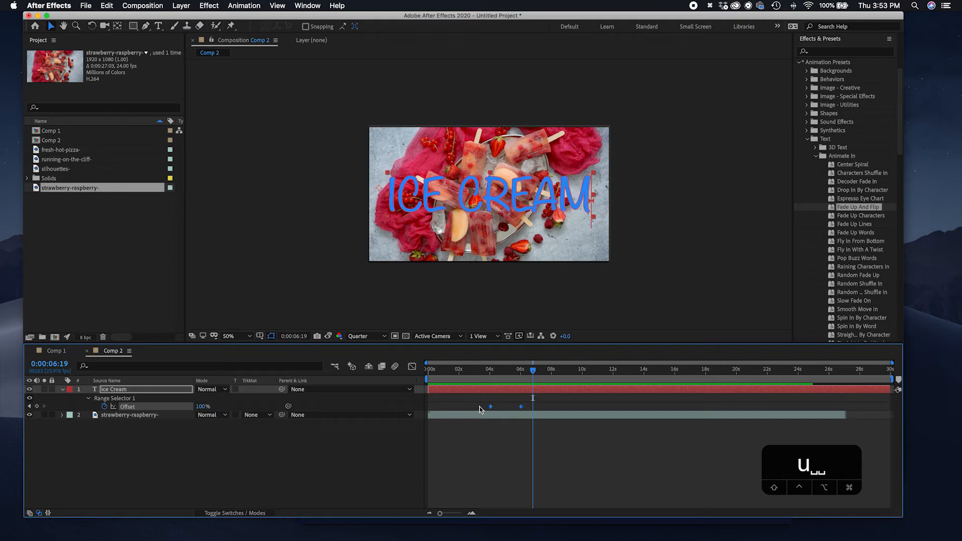
key("super+c")
left_click(428, 373)
key("super+v")
left_click(483, 408)
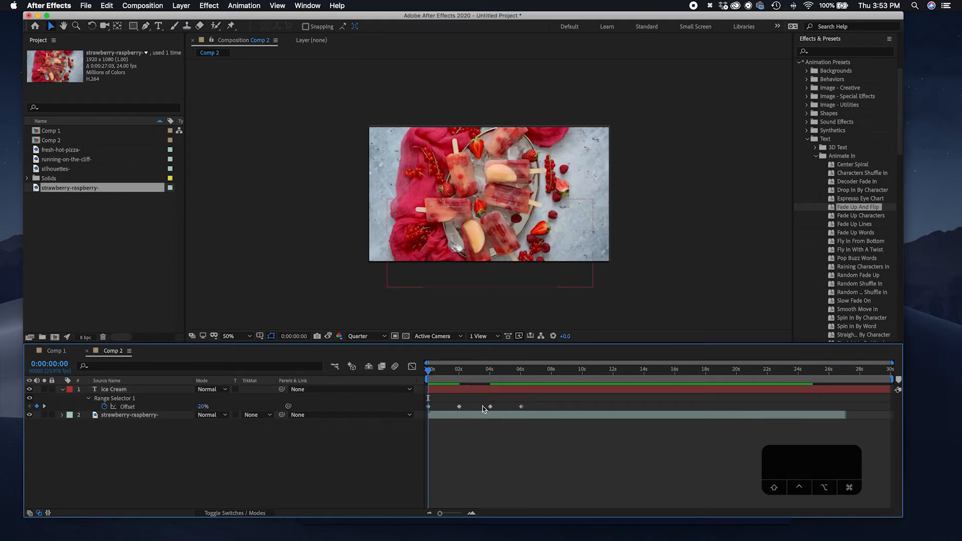
Swap the last two Offset keyframes so the title animates out from about 4 s to 0:00:05:21, and preview it.
left_click_drag(491, 407, 518, 411)
left_click(429, 373)
key("space")
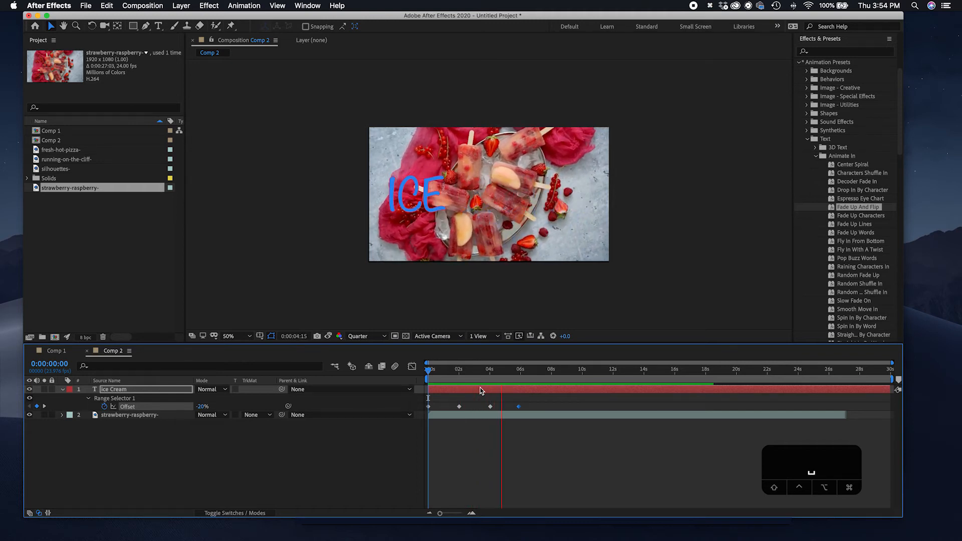
key("space")
Apply Easy Ease In to all four Offset keyframes of the ice cream layer and preview the animation.
left_click_drag(535, 408, 425, 409)
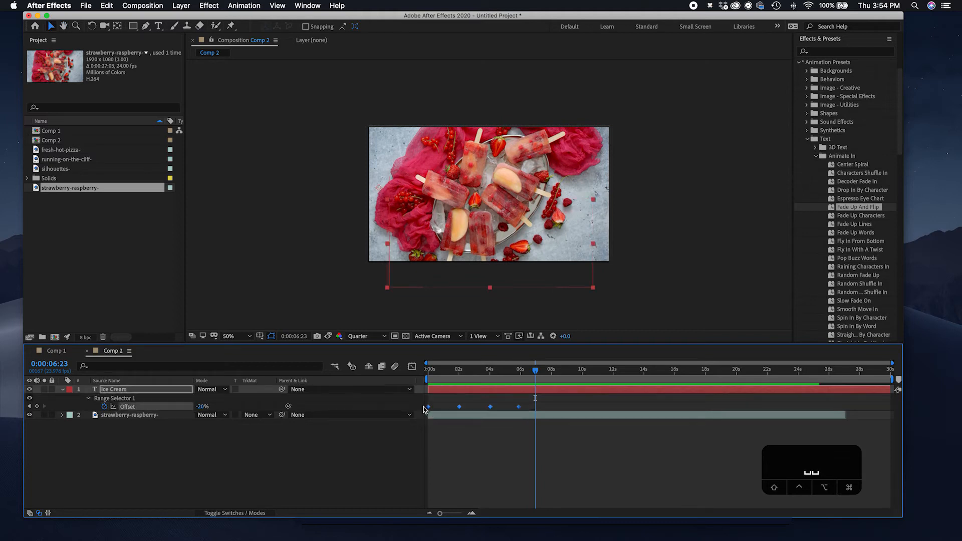
right_click(520, 410)
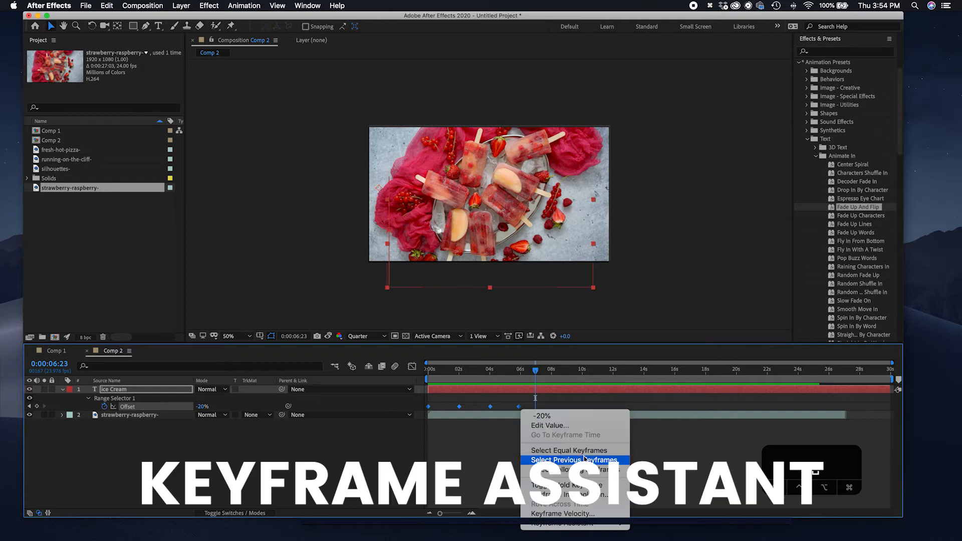
mouse_move(607, 525)
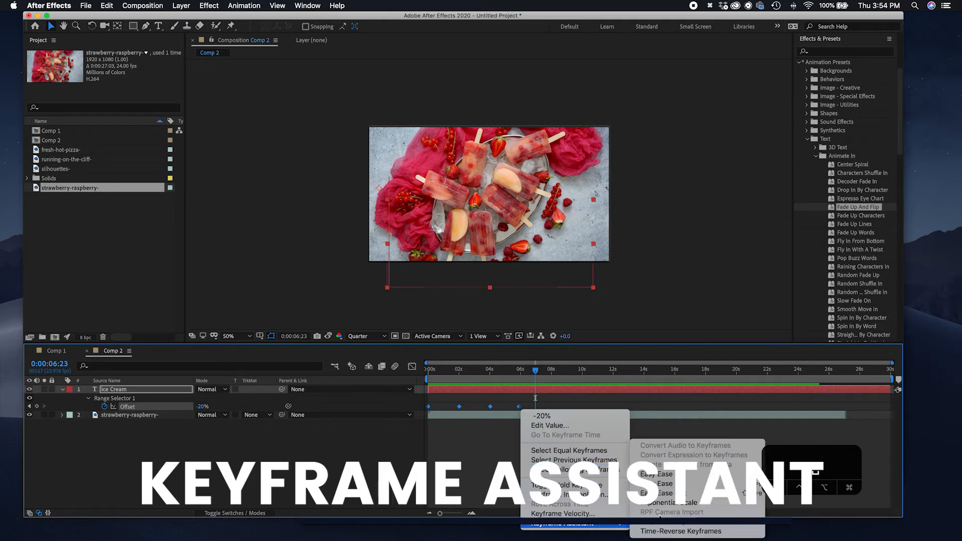
left_click(688, 485)
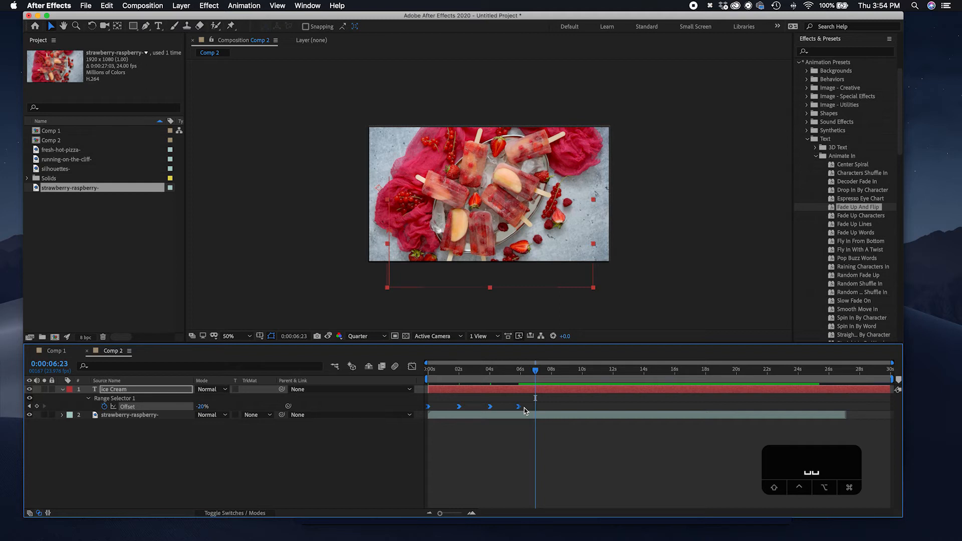
mouse_move(519, 411)
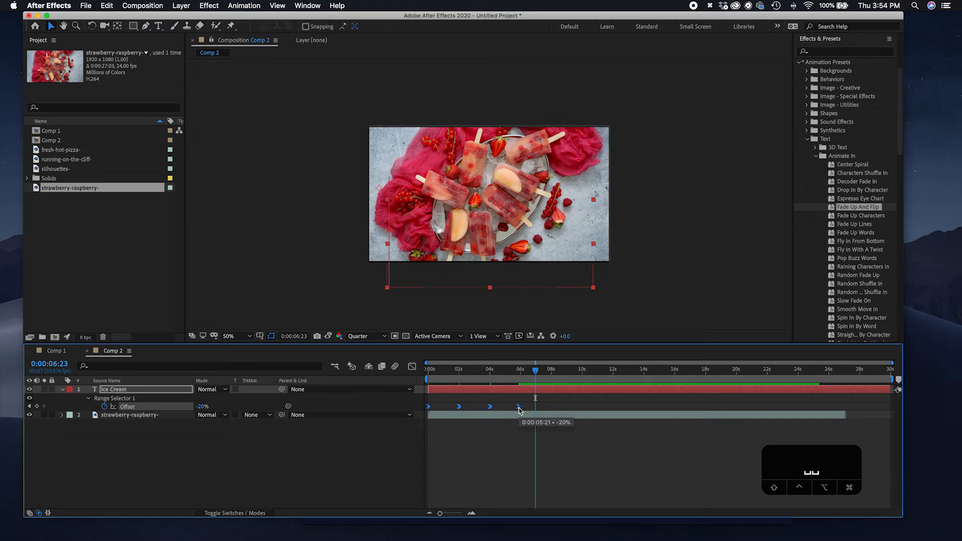
left_click(430, 371)
key("space")
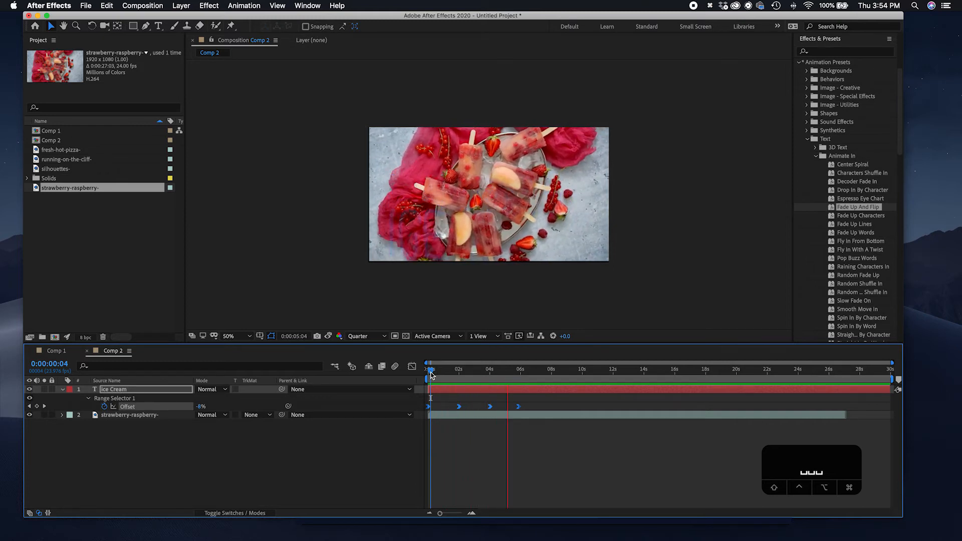
key("space")
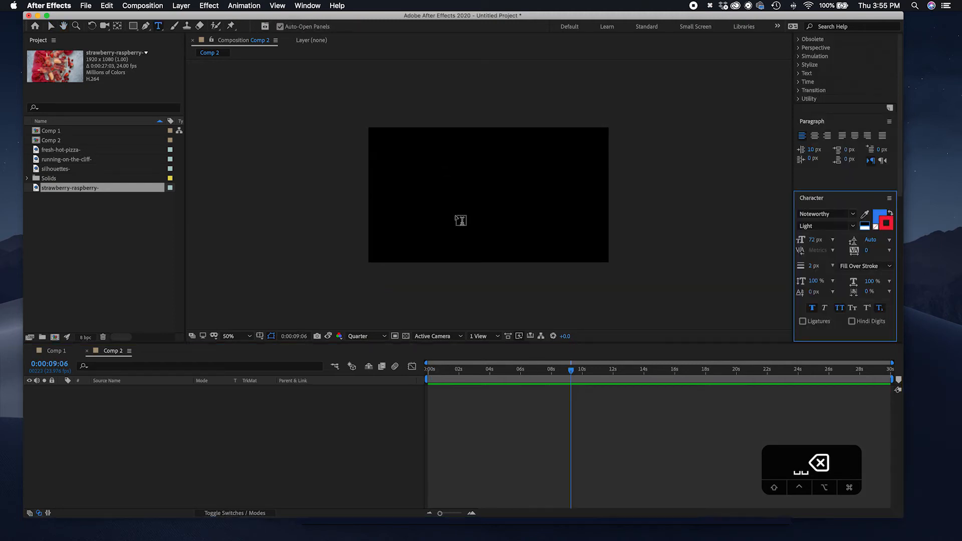
Create a new text layer reading Ice Cream in the emptied Comp 2 and return to the Selection tool.
left_click(457, 217)
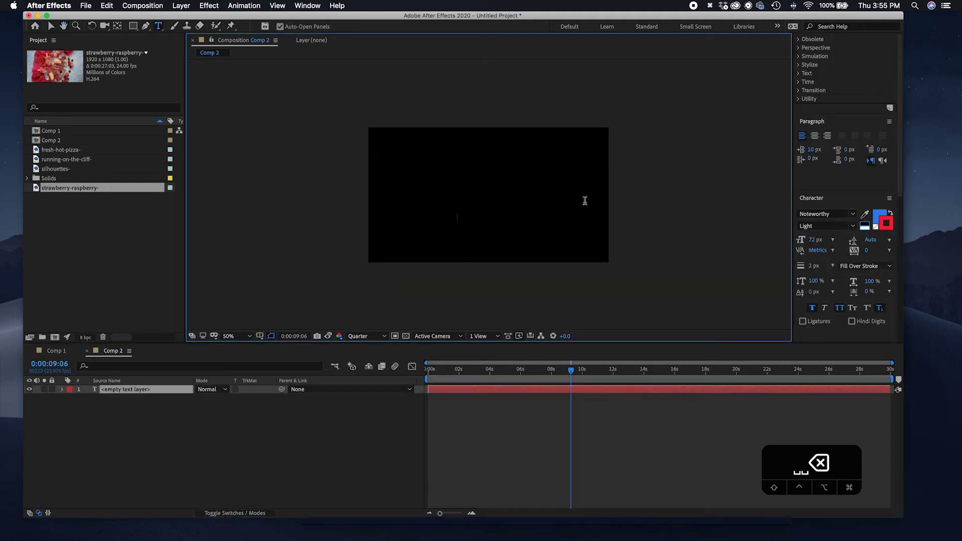
type("Ic")
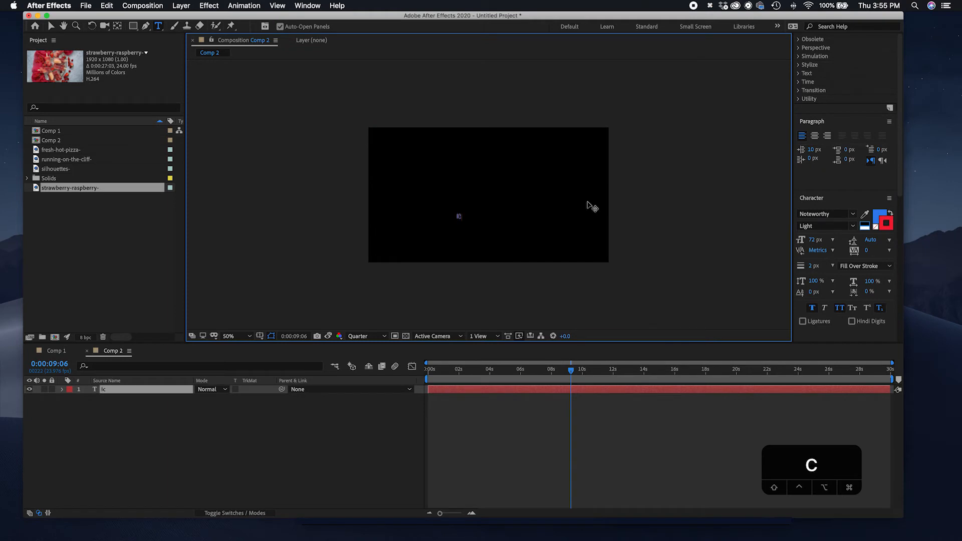
type("e Crea")
key("BackSpace")
type("eam")
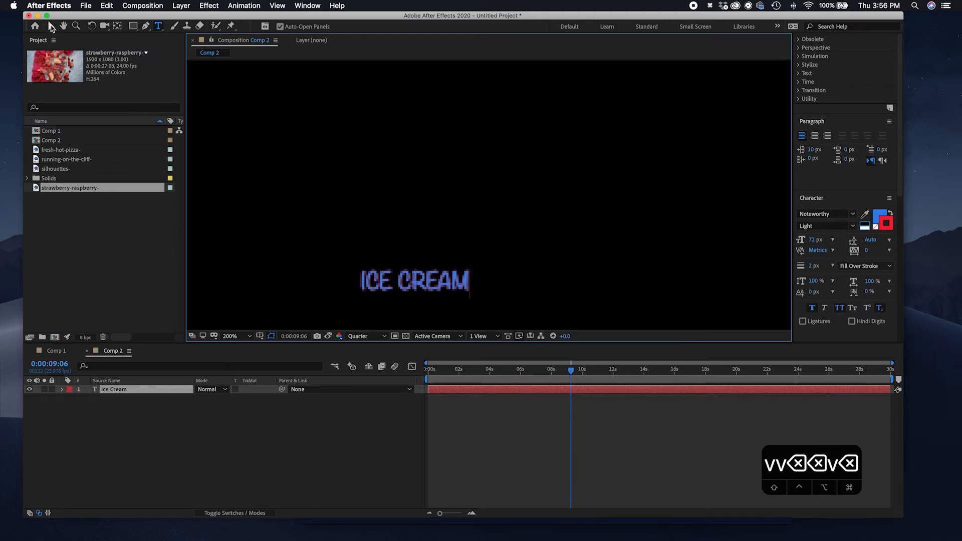
left_click(50, 27)
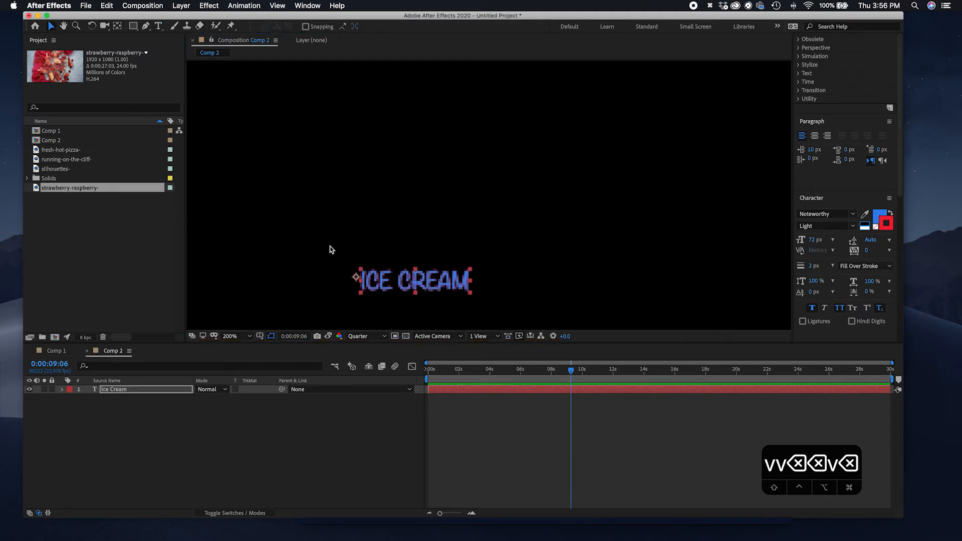
Scale the new ice cream title up to about half the composition's width.
left_click_drag(362, 296, 925, 338)
scroll(550, 232, "down", 1)
scroll(550, 232, "down", 1)
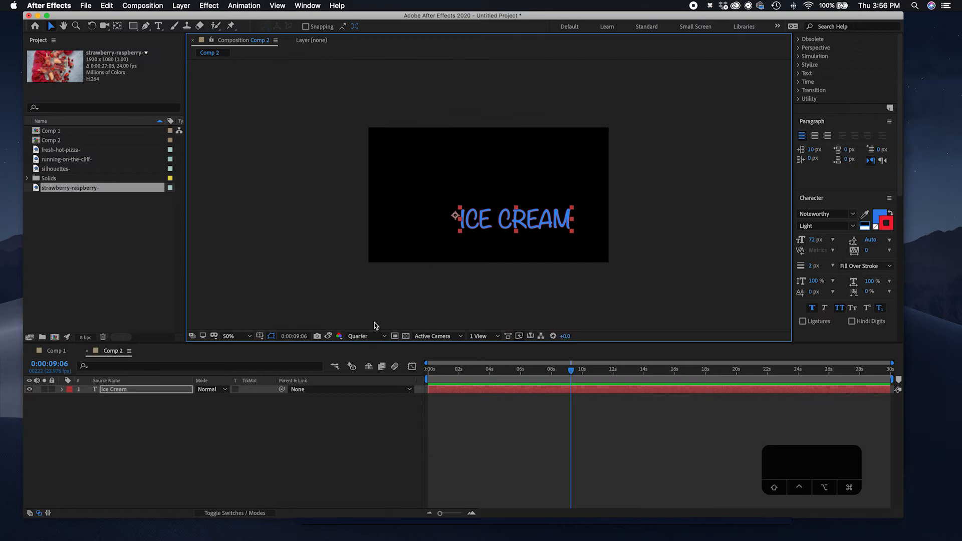
Add a new black solid layer of 1920 x 1080 px to Comp 2.
left_click(180, 6)
mouse_move(240, 19)
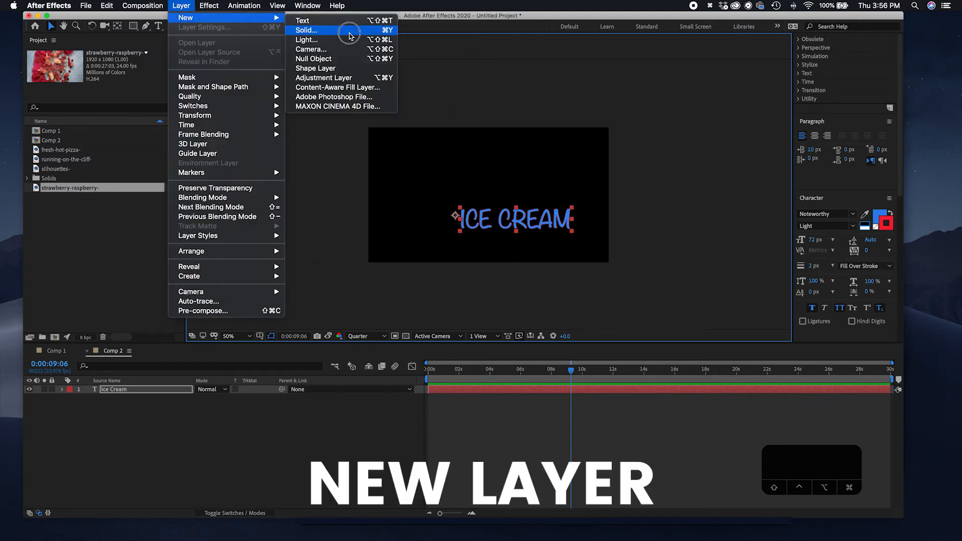
left_click(350, 35)
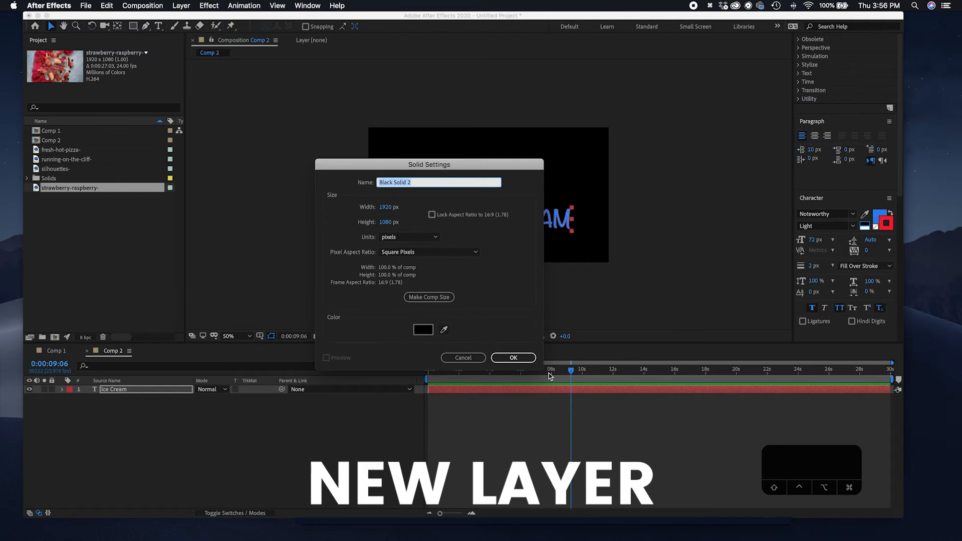
left_click(515, 358)
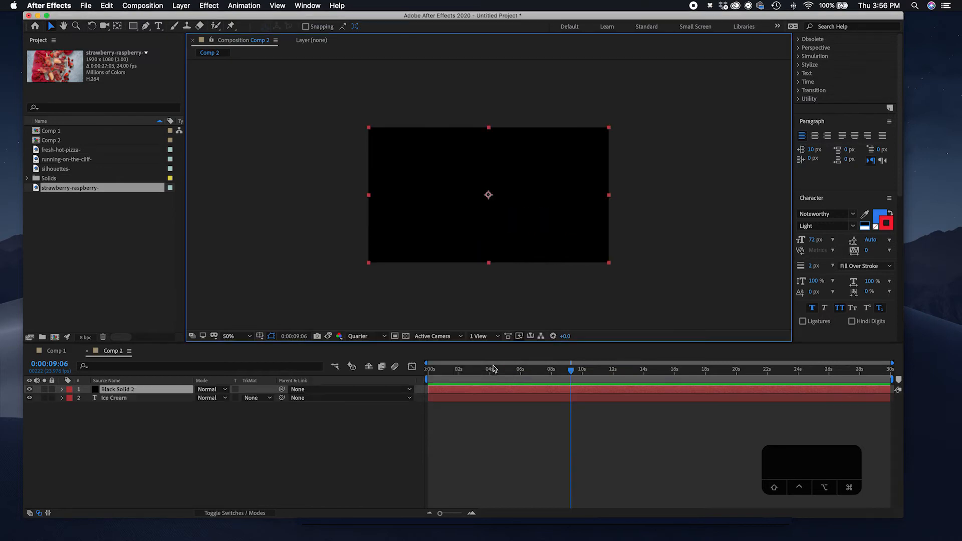
Move the Ice Cream text layer above the black solid, then resize and reposition the title toward the right side of the frame.
left_click_drag(176, 398, 184, 386)
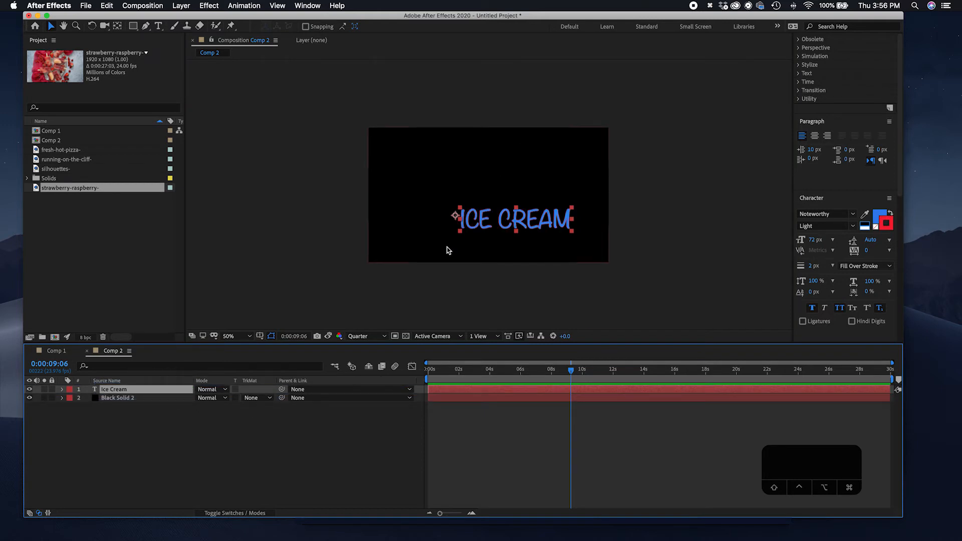
left_click_drag(462, 234, 477, 201)
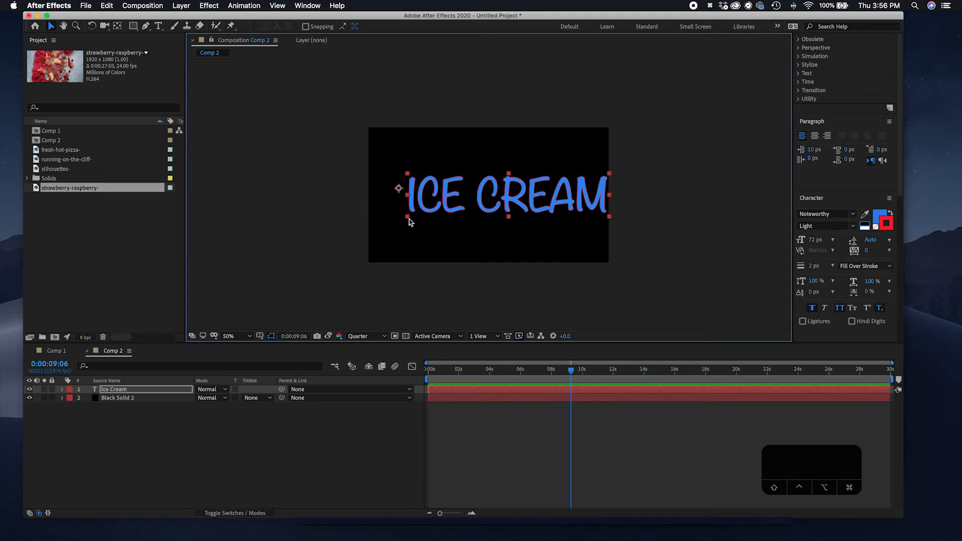
left_click_drag(408, 218, 511, 198)
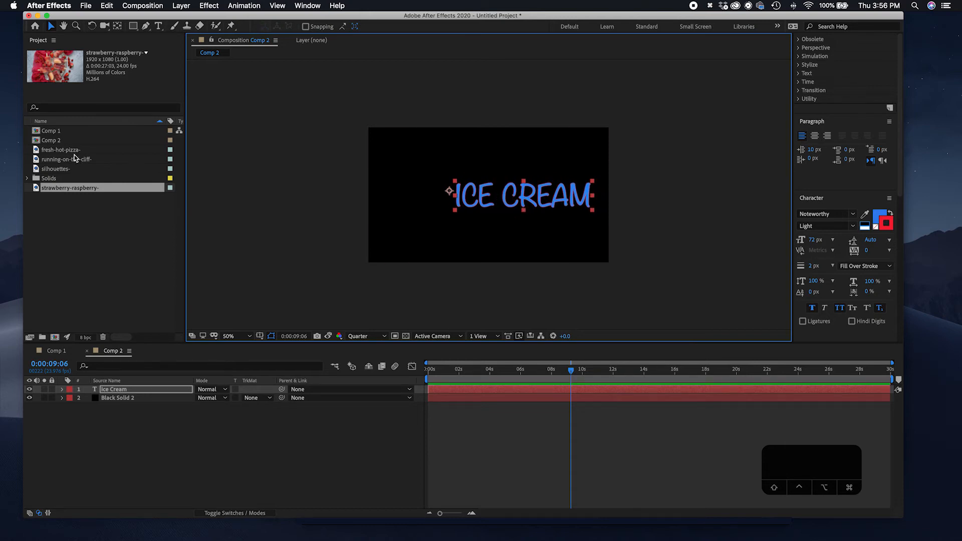
Add the strawberry-raspberry clip between the text and solid layers and shrink it to about two-fifths of the frame's width.
left_click_drag(74, 191, 155, 396)
left_click_drag(369, 265, 422, 209)
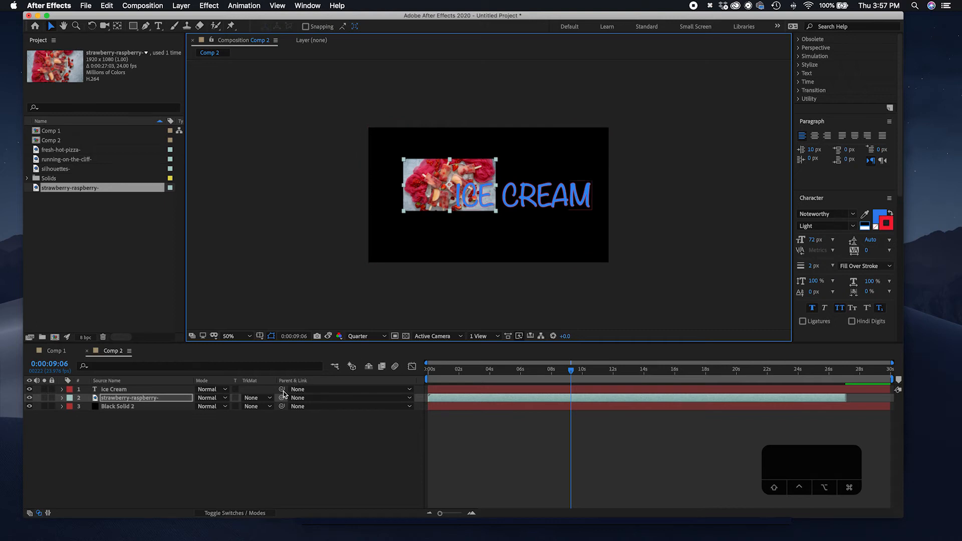
Parent the Ice Cream layer to the strawberry-raspberry clip and arrange the clip on the left half with a slightly smaller title beside it.
left_click_drag(282, 391, 191, 398)
mouse_move(473, 173)
left_mouse_down()
mouse_move(546, 191)
mouse_move(521, 198)
mouse_move(509, 165)
mouse_move(474, 183)
left_mouse_up()
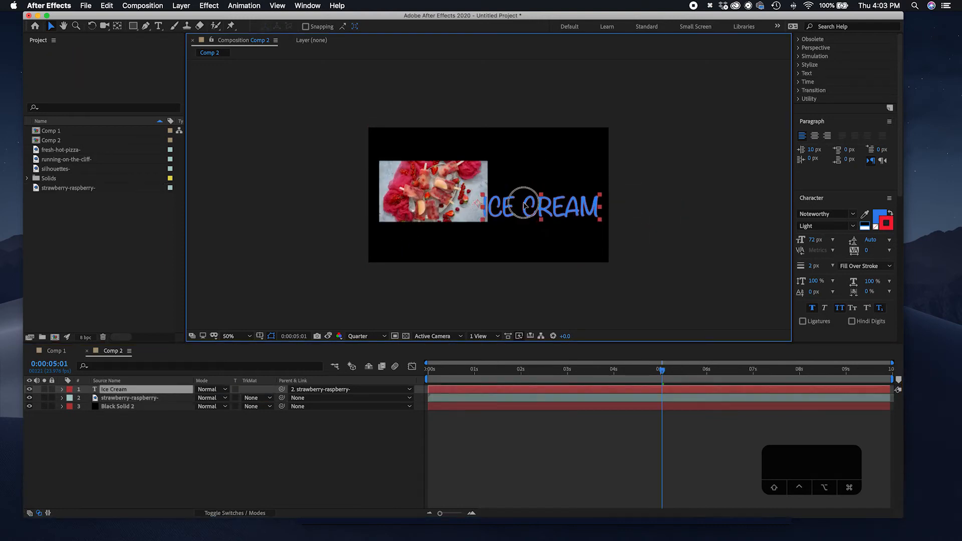
left_click_drag(503, 197, 532, 195)
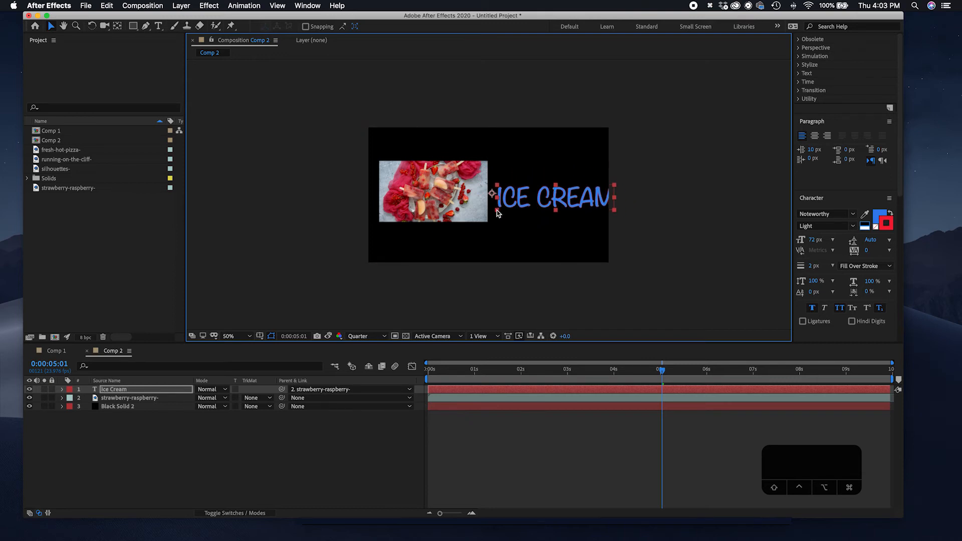
left_click_drag(496, 212, 508, 211)
mouse_move(446, 209)
left_mouse_down()
mouse_move(438, 209)
mouse_move(446, 202)
left_mouse_up()
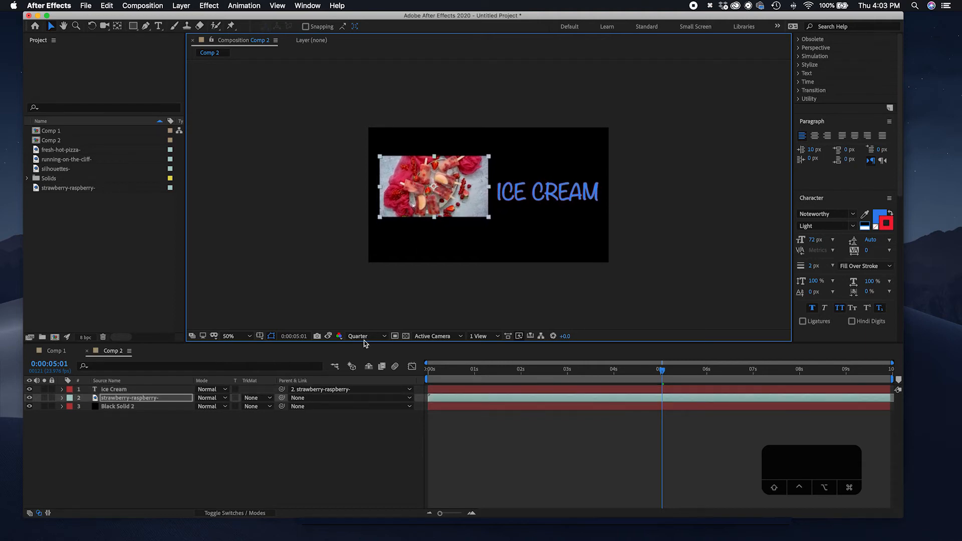
Set the Ice Cream layer's parent to None and select that layer.
left_click(327, 390)
left_click(328, 399)
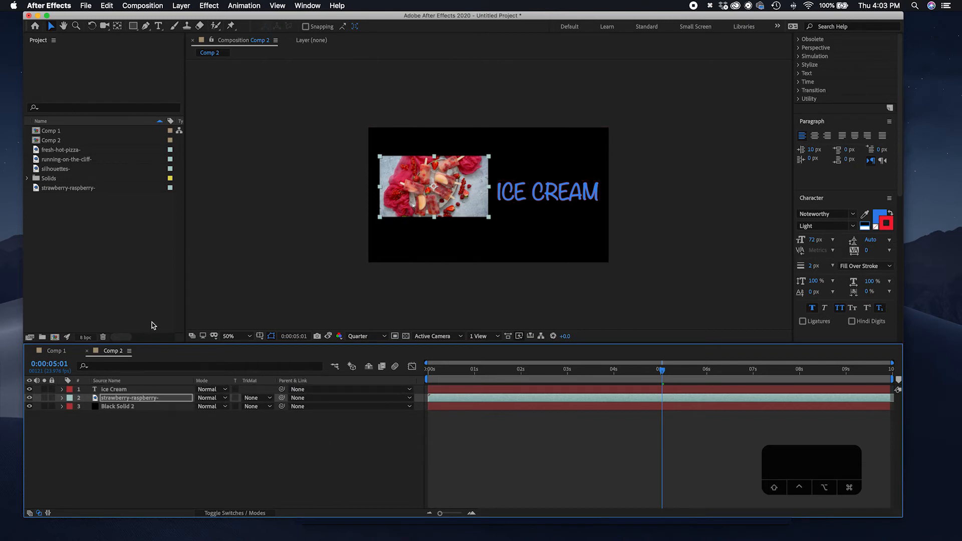
left_click(158, 390)
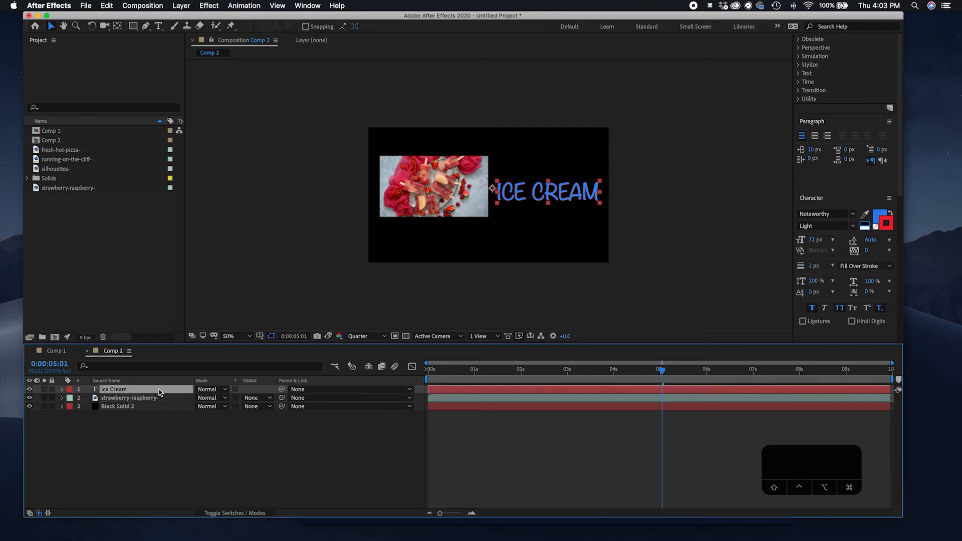
Pre-compose all three layers of Comp 2 into a new composition named text, moving all attributes into it.
key("super+a")
left_click(176, 7)
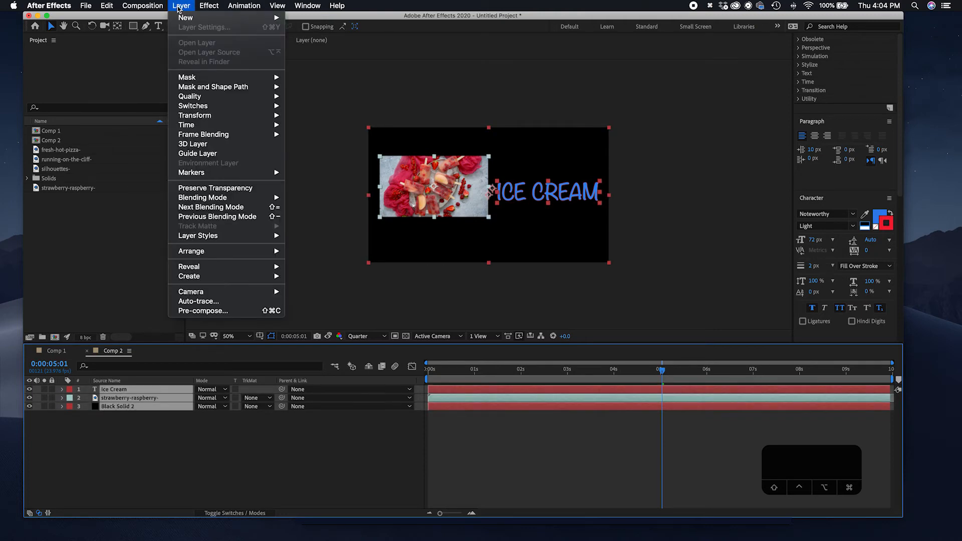
left_click(238, 311)
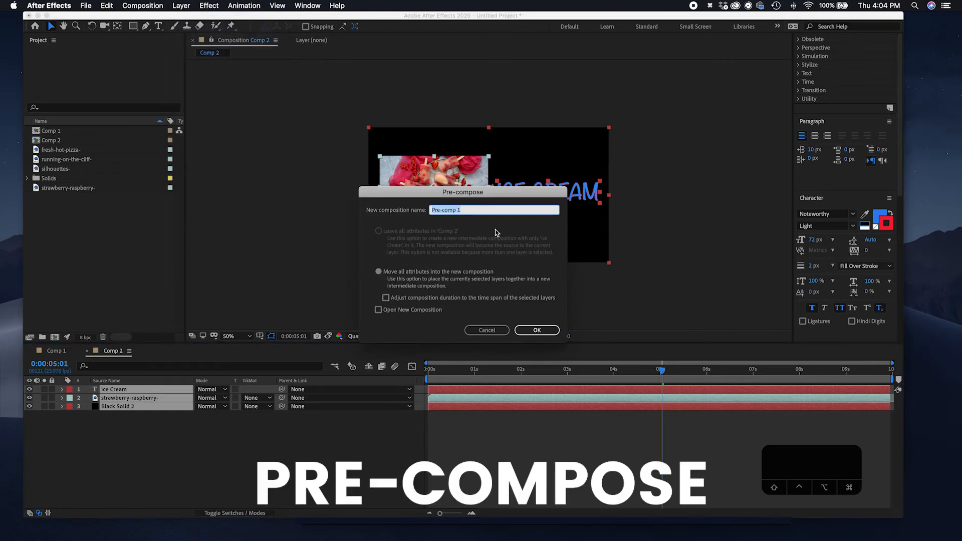
type("text")
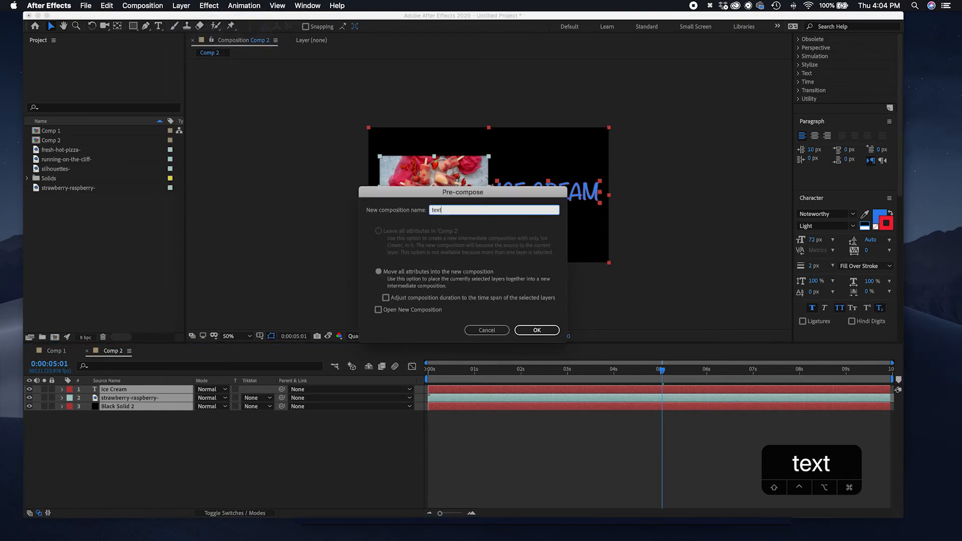
key("Return")
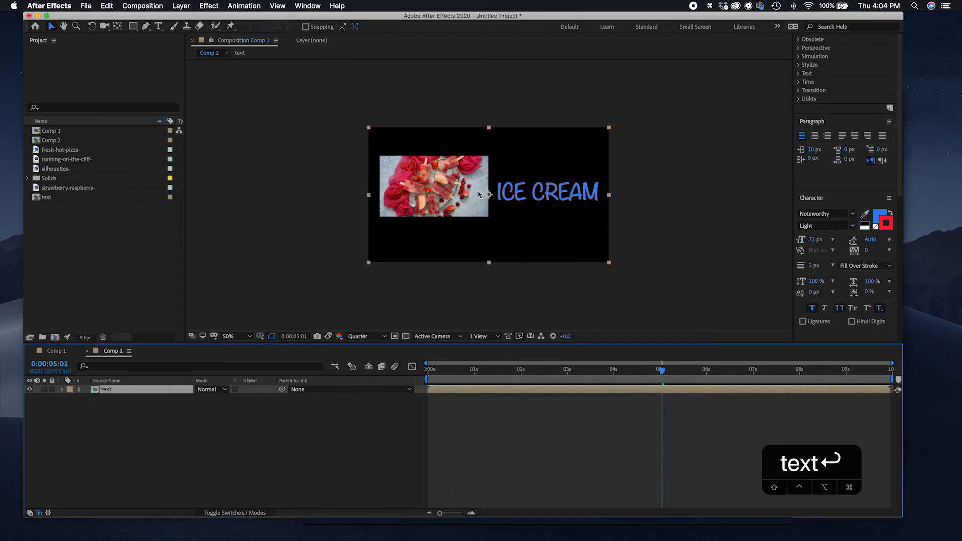
Preview Comp 2 with the pre-composed text layer from near the start of the timeline.
left_click(437, 371)
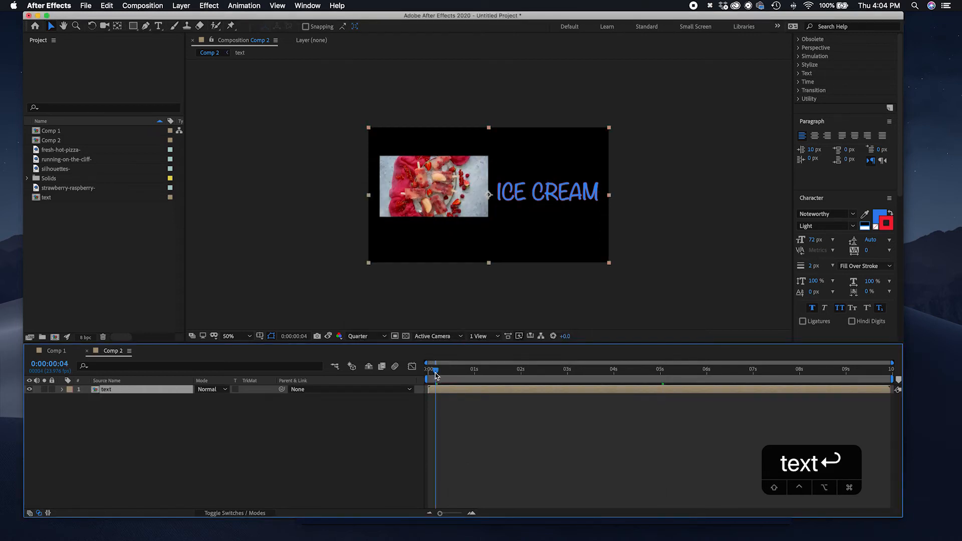
key("space")
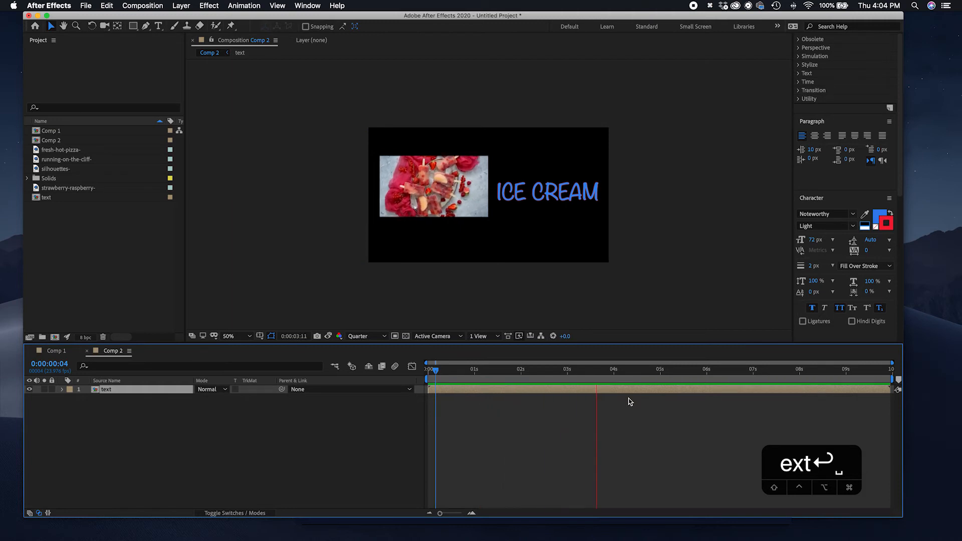
key("space")
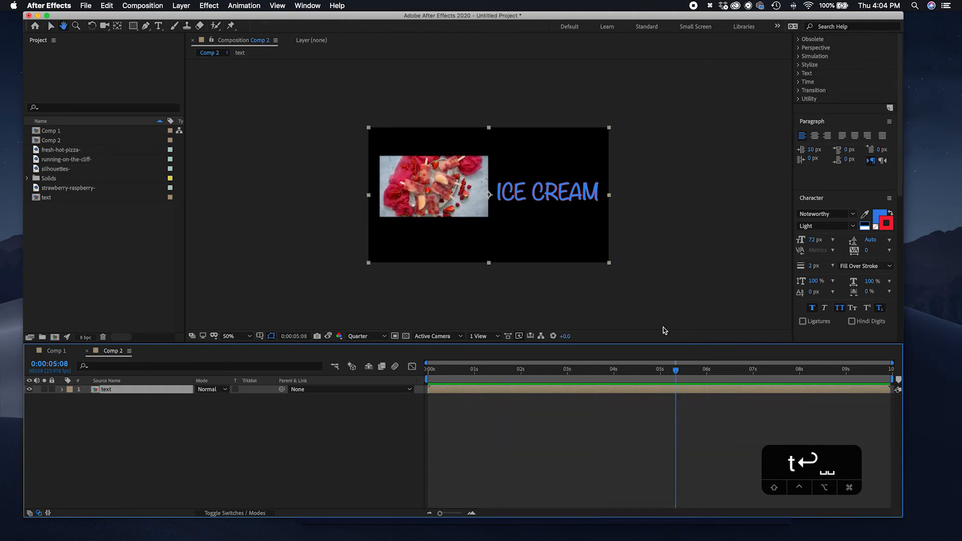
Add a 1920 x 1080 px solid in near-black 070707 to Comp 2 and place it below the text layer.
left_click(181, 6)
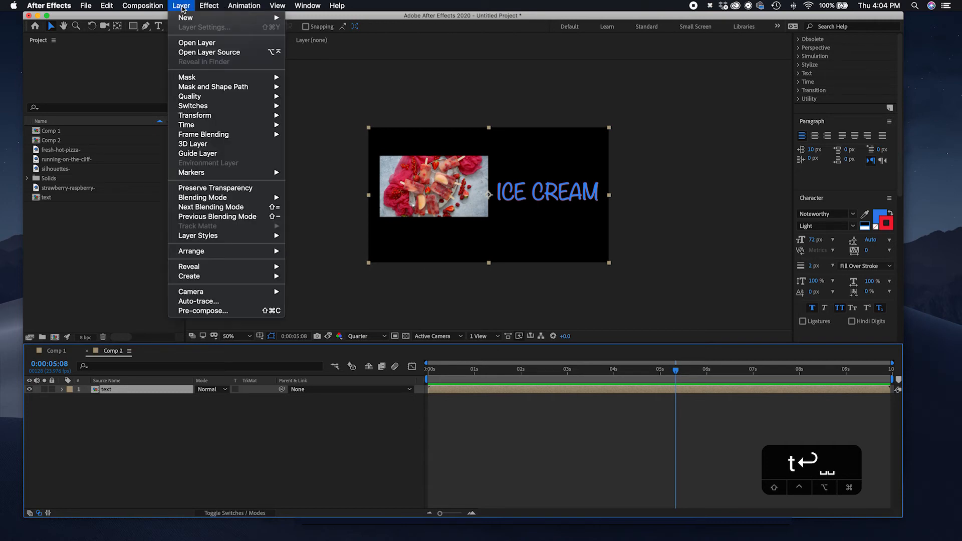
mouse_move(202, 19)
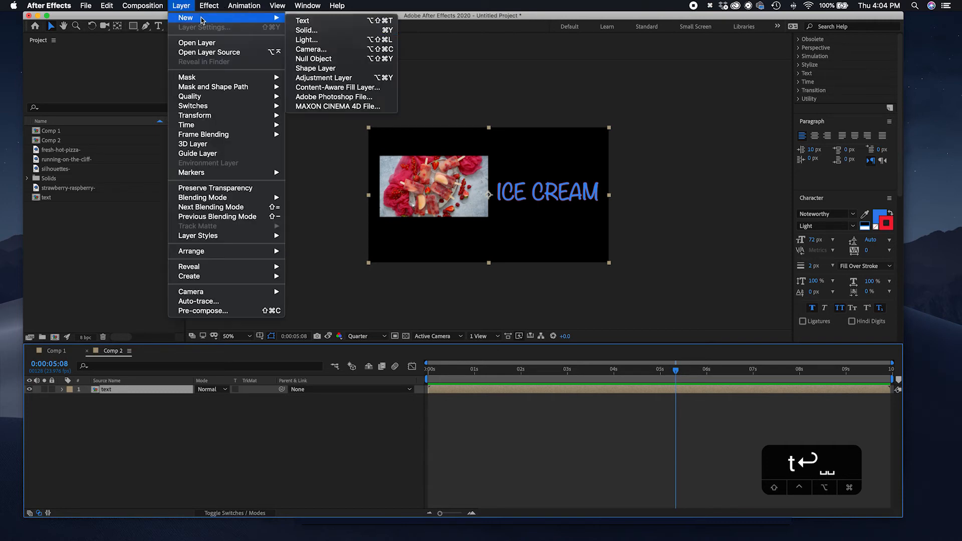
left_click(314, 34)
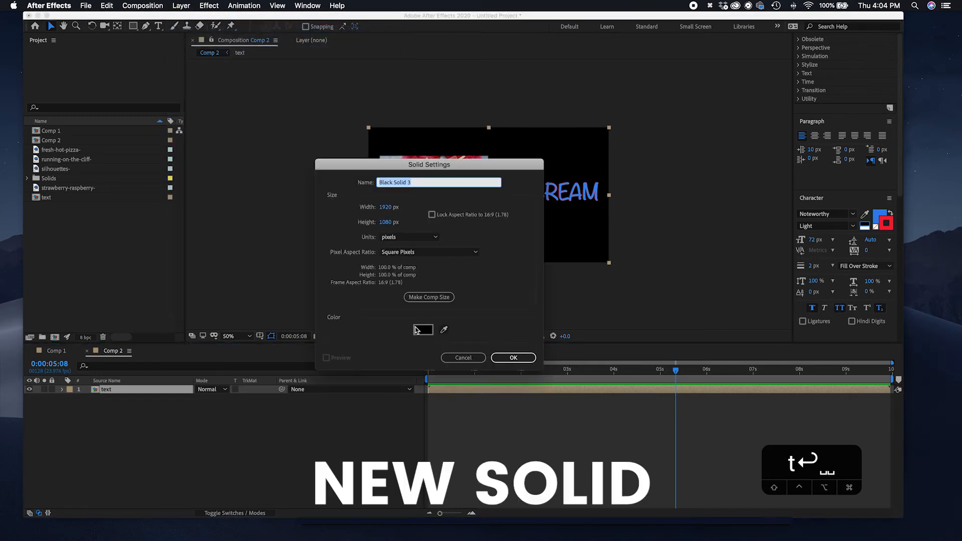
left_click(428, 333)
left_click(549, 354)
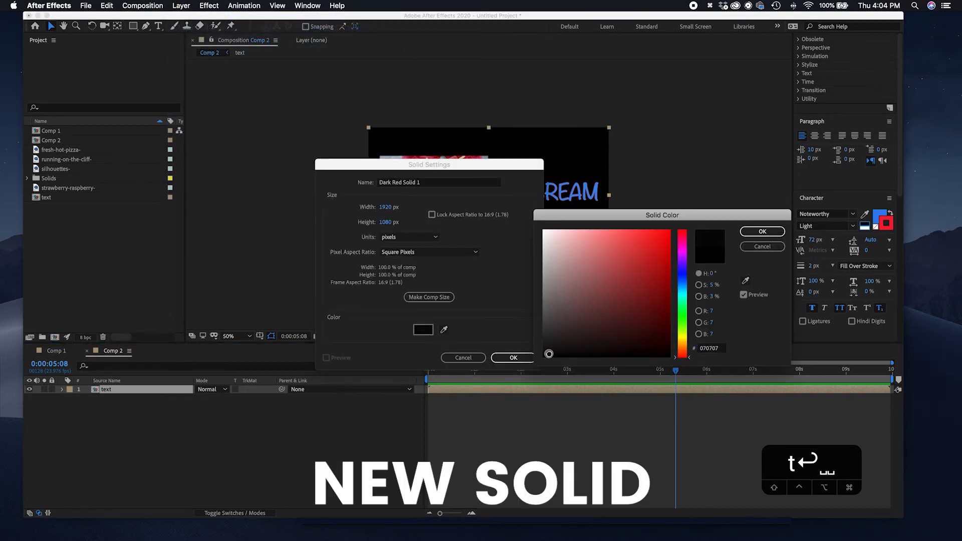
left_click(762, 231)
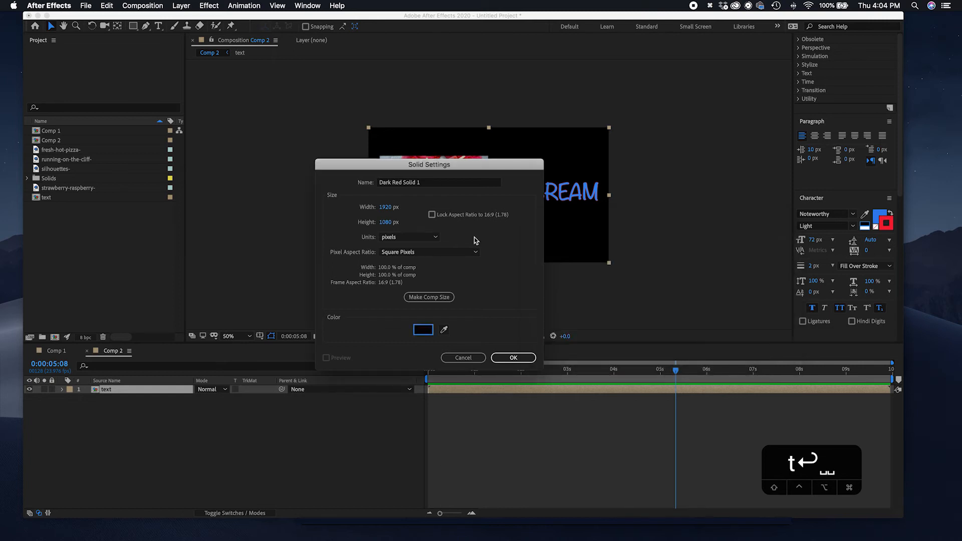
left_click(513, 358)
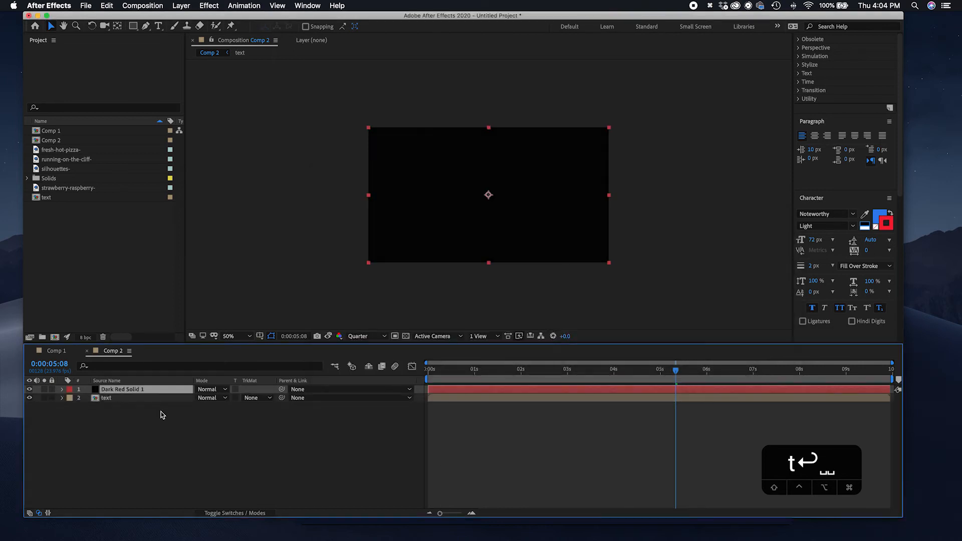
left_click_drag(145, 390, 150, 409)
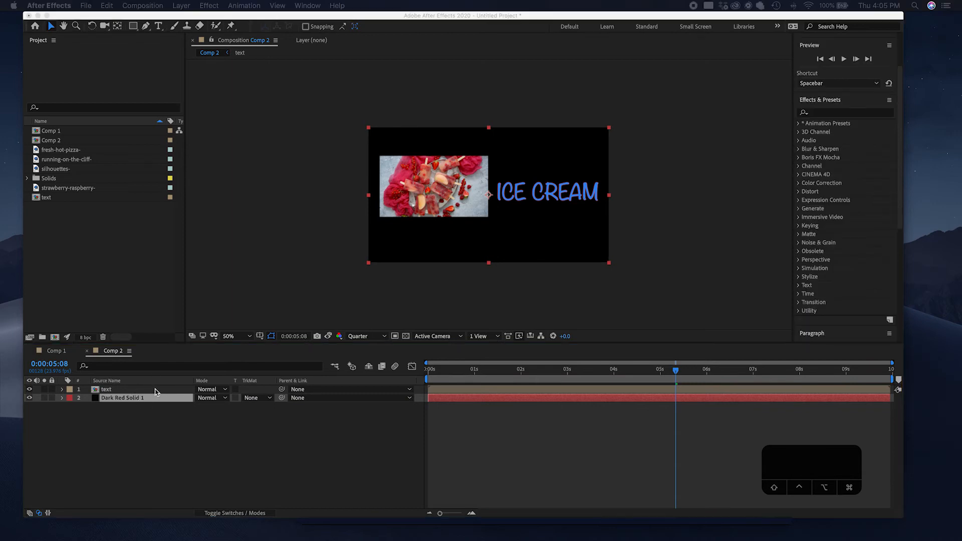
Open the text pre-composition and nudge the Ice Cream title slightly at 0:00:00:23.
left_click(155, 391)
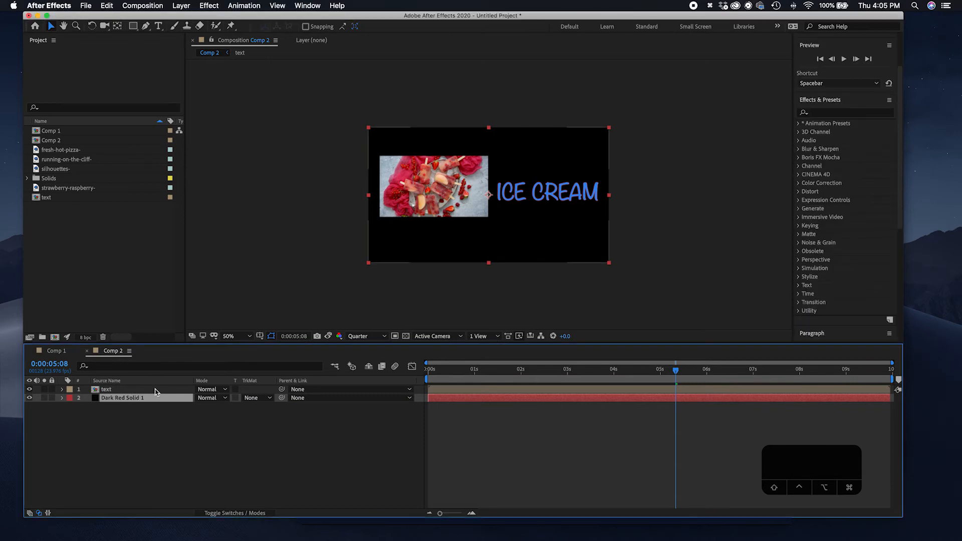
left_click(156, 390)
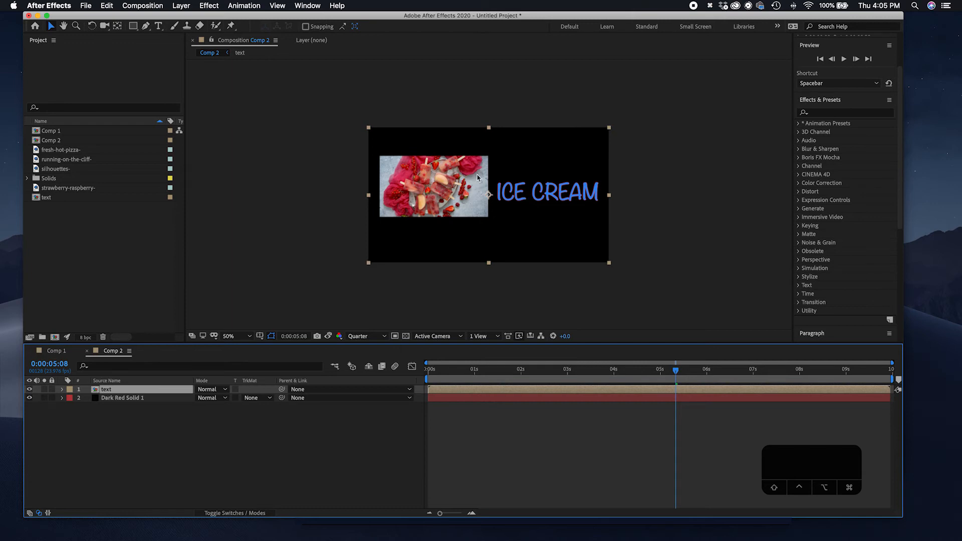
double_click(160, 391)
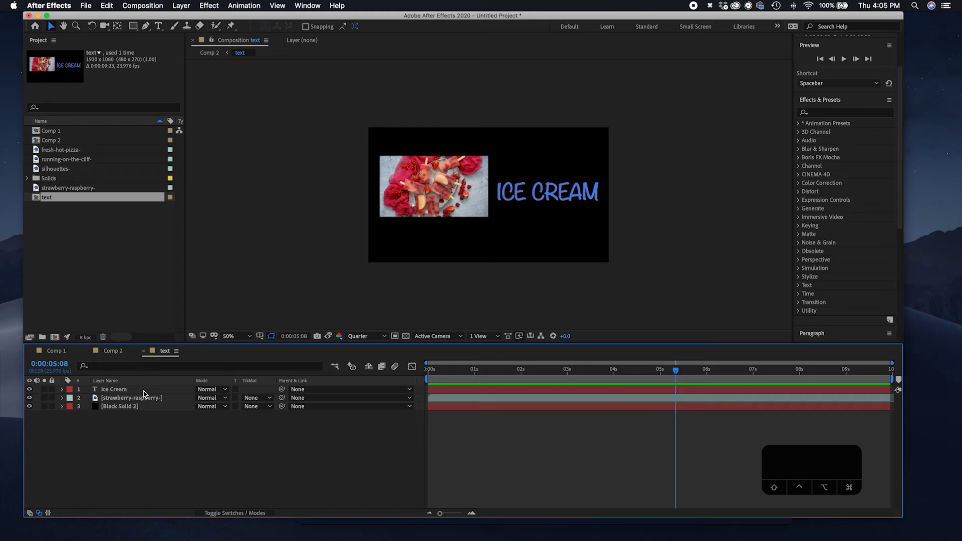
left_click(472, 371)
left_click(522, 192)
left_click_drag(521, 192, 525, 192)
Enlarge the strawberry-raspberry clip to the full frame height, shift it left, and move the Ice Cream title to the clip's lower right corner.
left_click(432, 203)
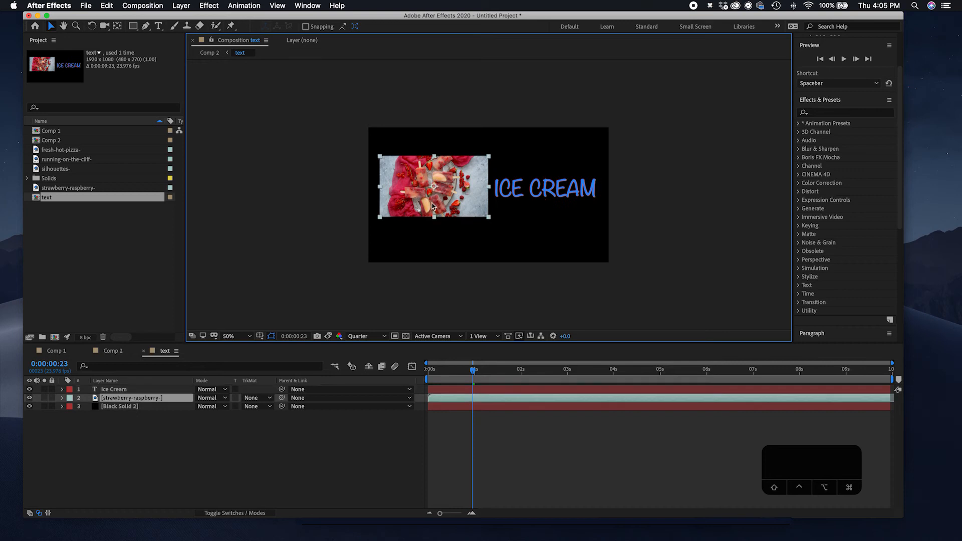
left_click_drag(381, 217, 306, 538)
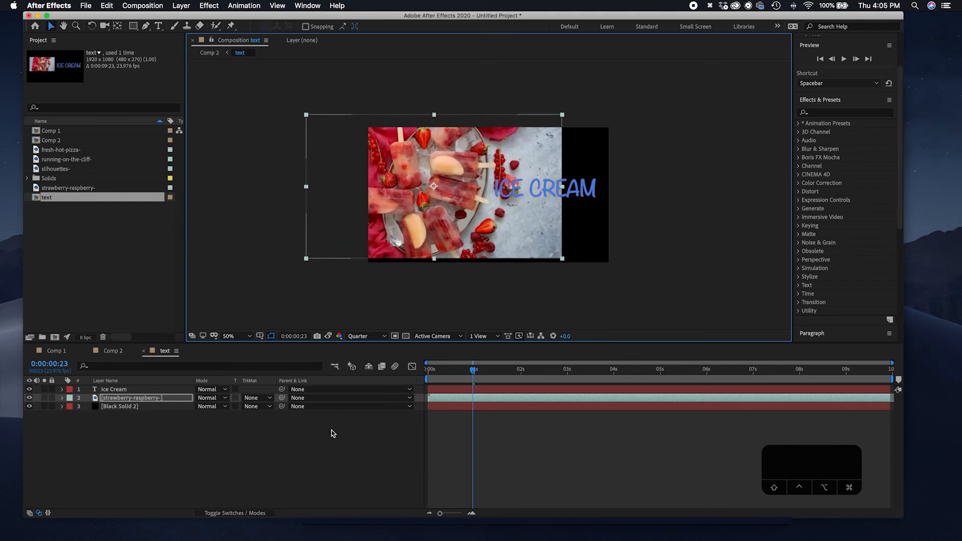
left_click_drag(427, 225, 396, 235)
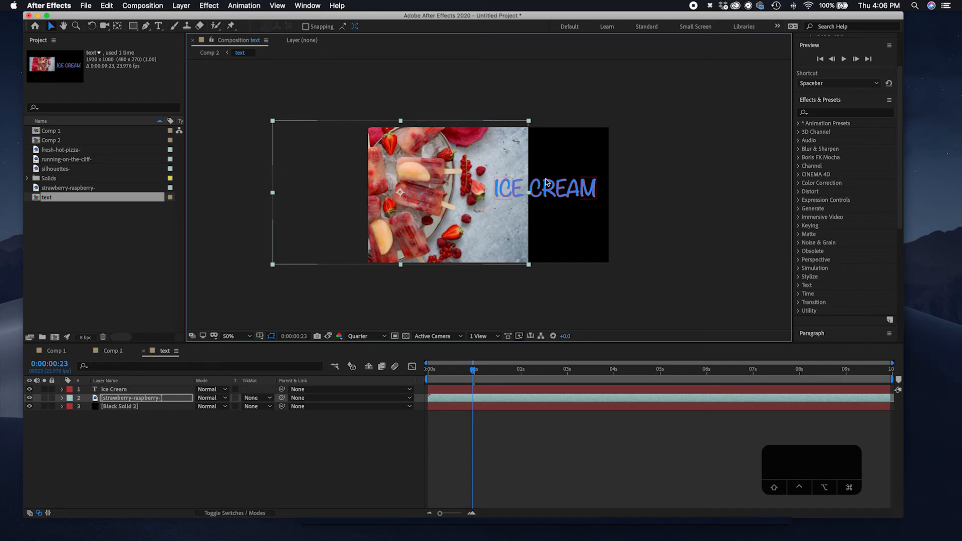
left_click_drag(551, 191, 468, 249)
mouse_move(484, 158)
left_mouse_down()
mouse_move(577, 156)
mouse_move(481, 156)
left_mouse_up()
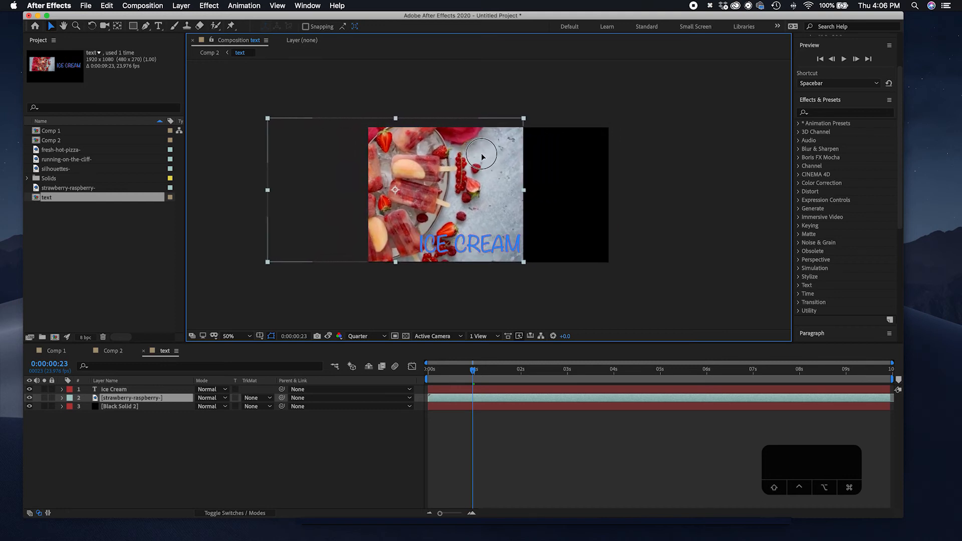
Return to Comp 2, set the time to 0:00:00:07 and move the solid layer above the text layer.
left_click(143, 352)
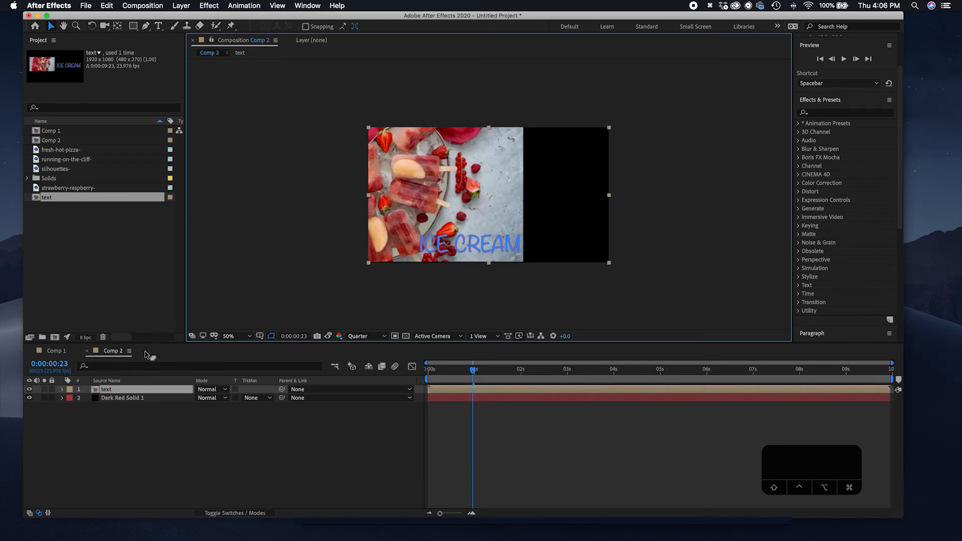
left_click(441, 372)
left_click(171, 397)
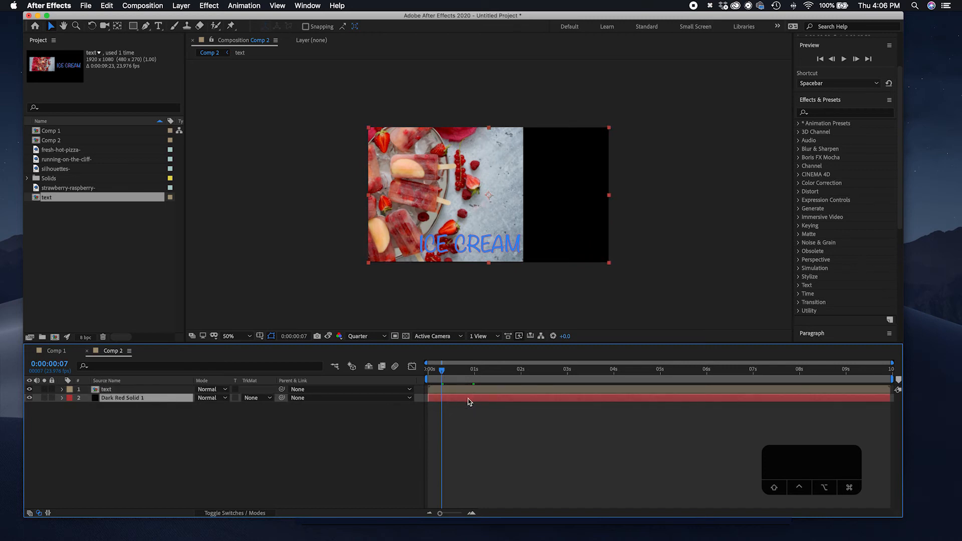
left_click(573, 210)
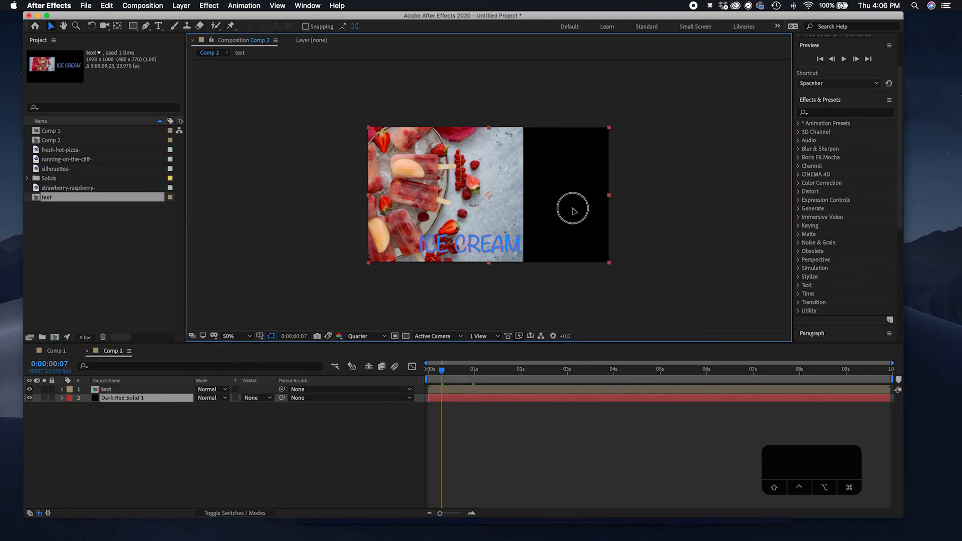
mouse_move(149, 398)
left_mouse_down()
mouse_move(151, 382)
mouse_move(156, 389)
left_mouse_up()
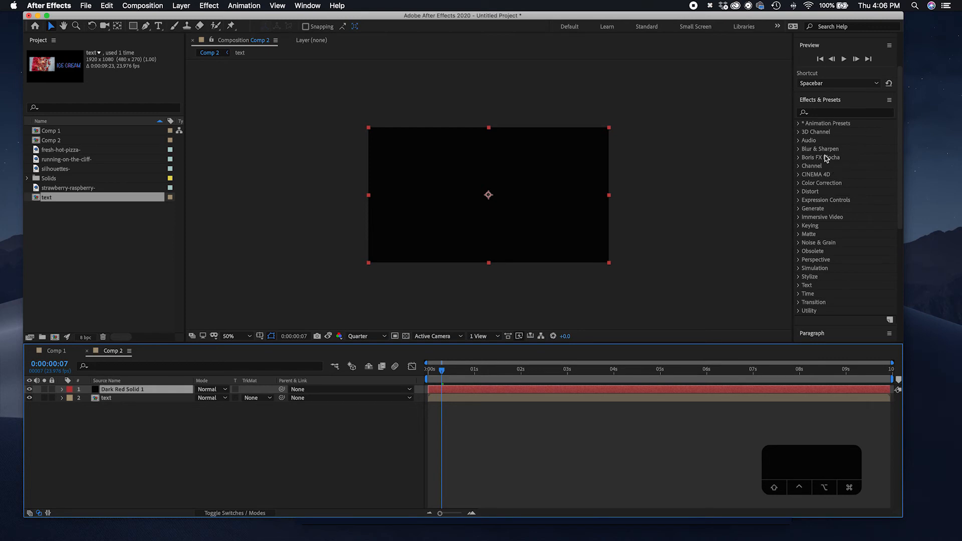
scroll(822, 192, "down", 2)
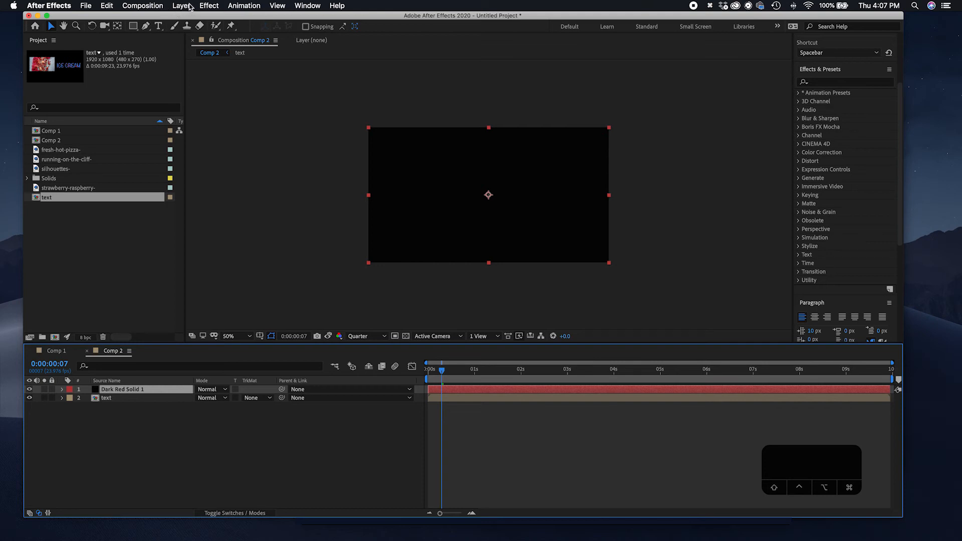
Apply the Gradient Ramp effect to the solid and set its ramp shape to Radial Ramp.
left_click(209, 6)
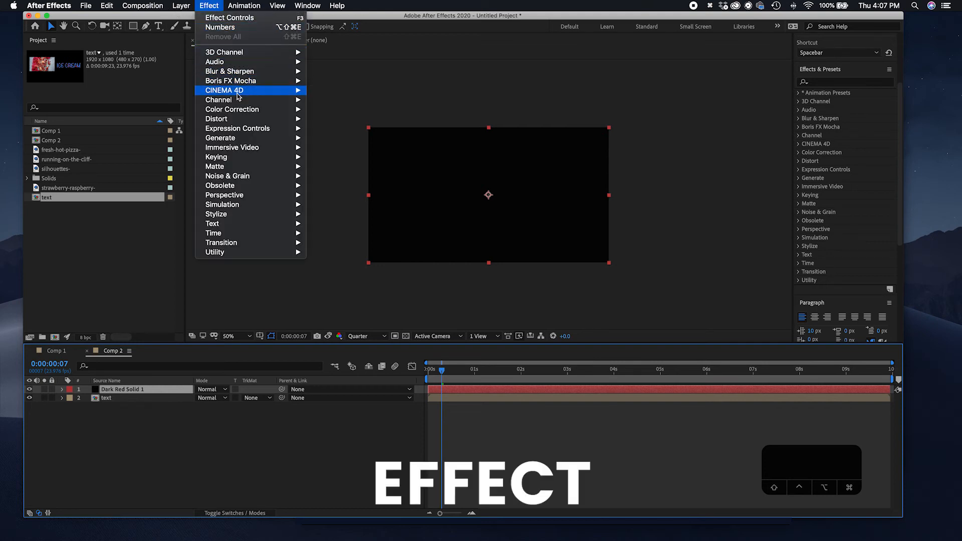
mouse_move(274, 142)
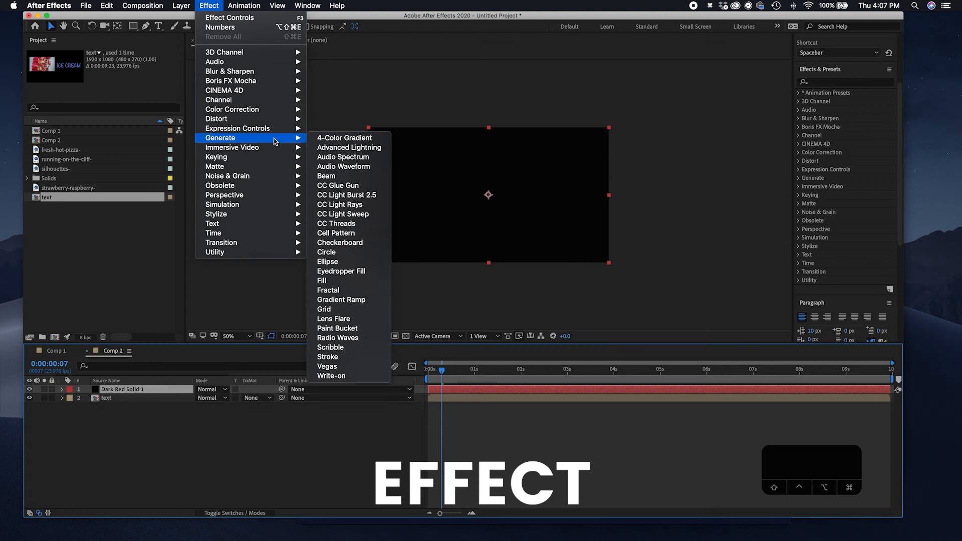
left_click(366, 301)
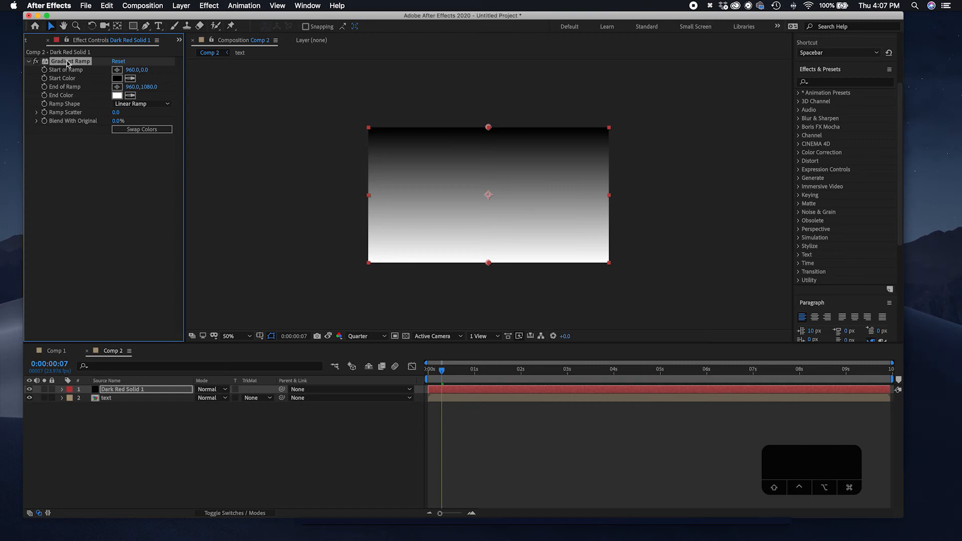
mouse_move(491, 211)
left_mouse_down()
mouse_move(474, 206)
mouse_move(487, 198)
left_mouse_up()
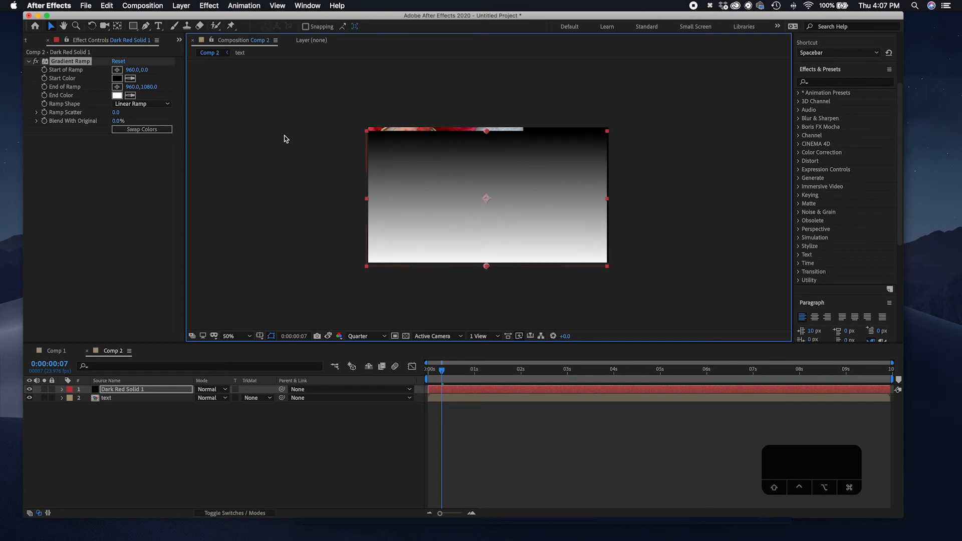
left_click(159, 103)
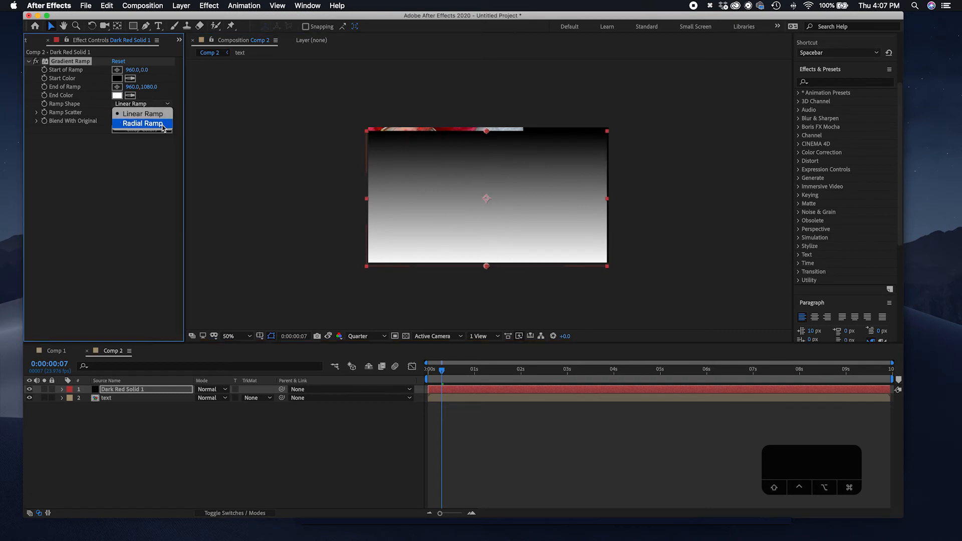
left_click(162, 124)
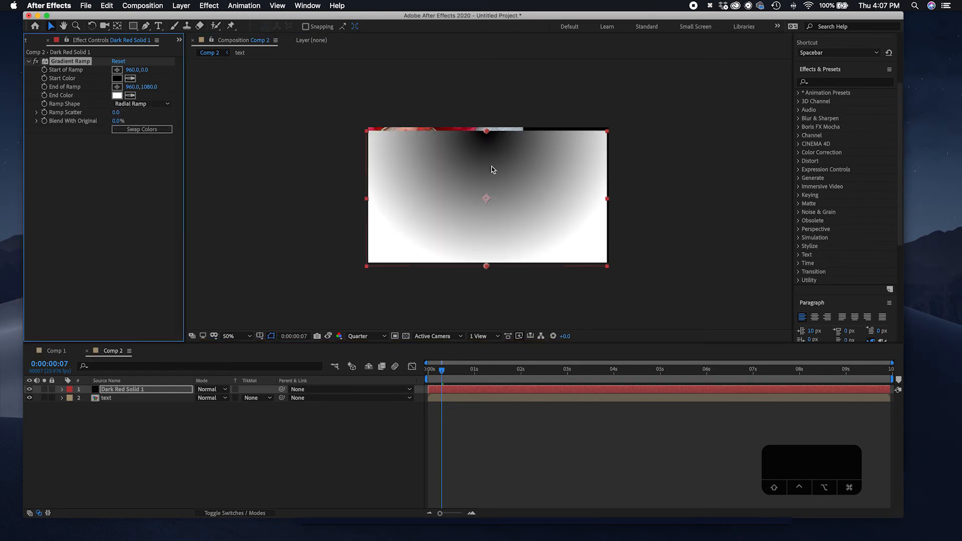
Toggle the Gradient Ramp effect off and on, and place the solid layer below the text layer.
left_click(35, 60)
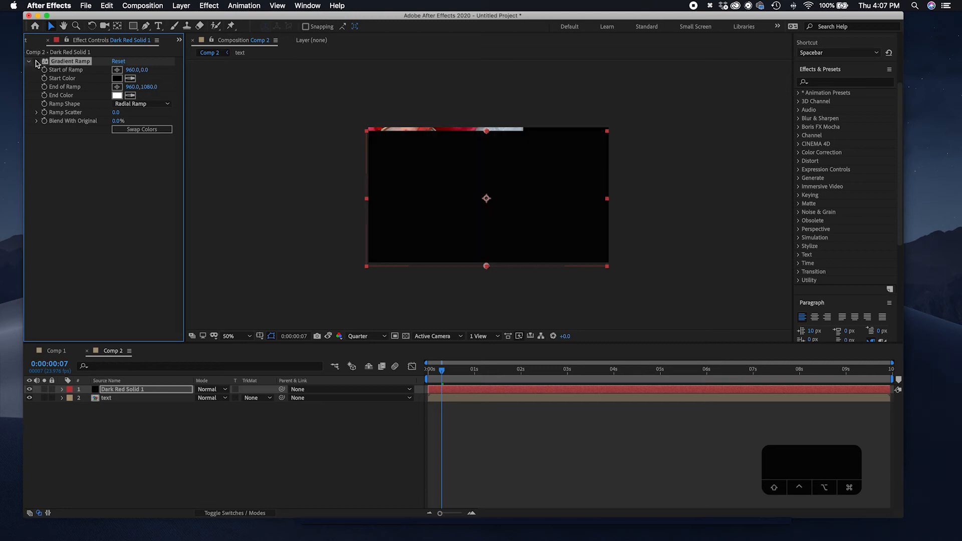
left_click(36, 61)
mouse_move(490, 154)
left_mouse_down()
mouse_move(493, 142)
mouse_move(488, 182)
left_mouse_up()
left_click_drag(151, 390, 171, 405)
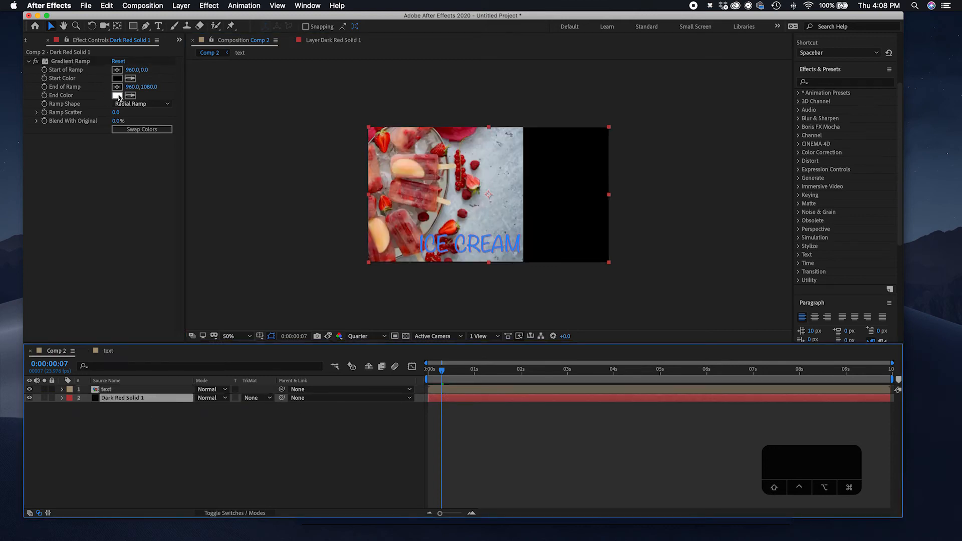
Set the Gradient Ramp's end color to a bright blue, about 2876E7.
left_click(117, 96)
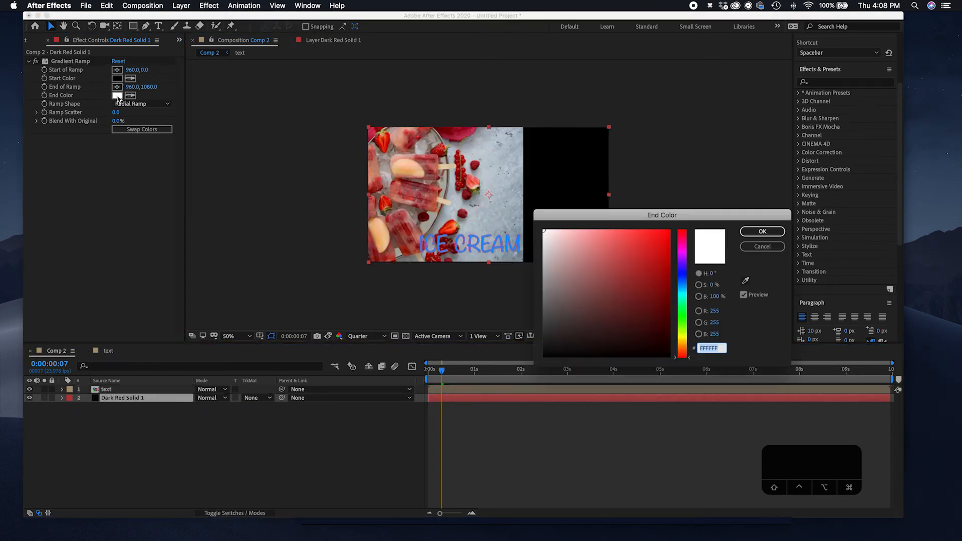
left_click(684, 279)
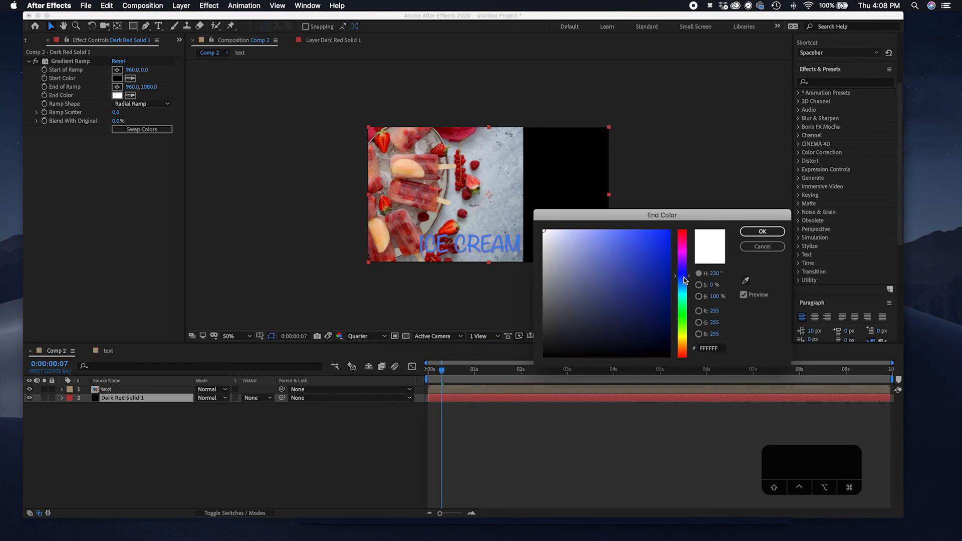
left_click(648, 242)
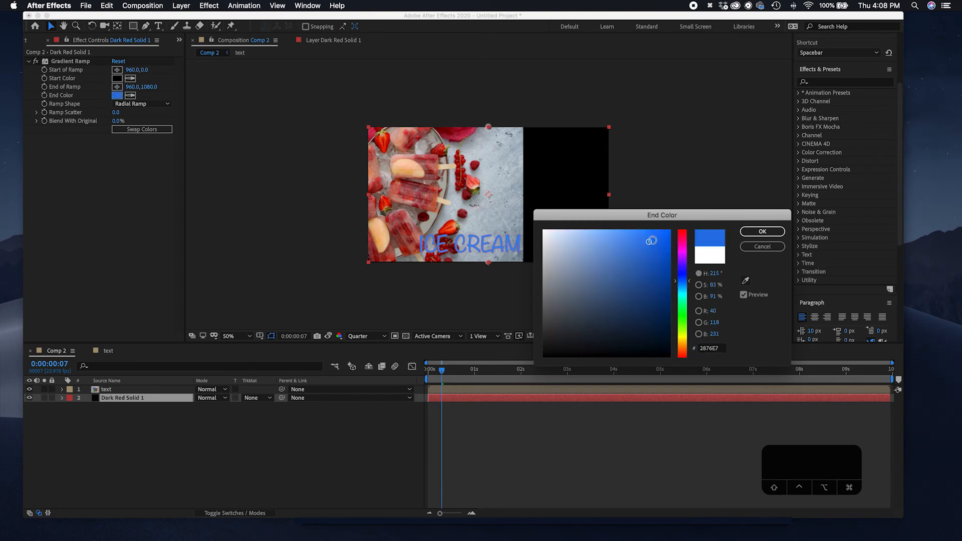
left_click(756, 233)
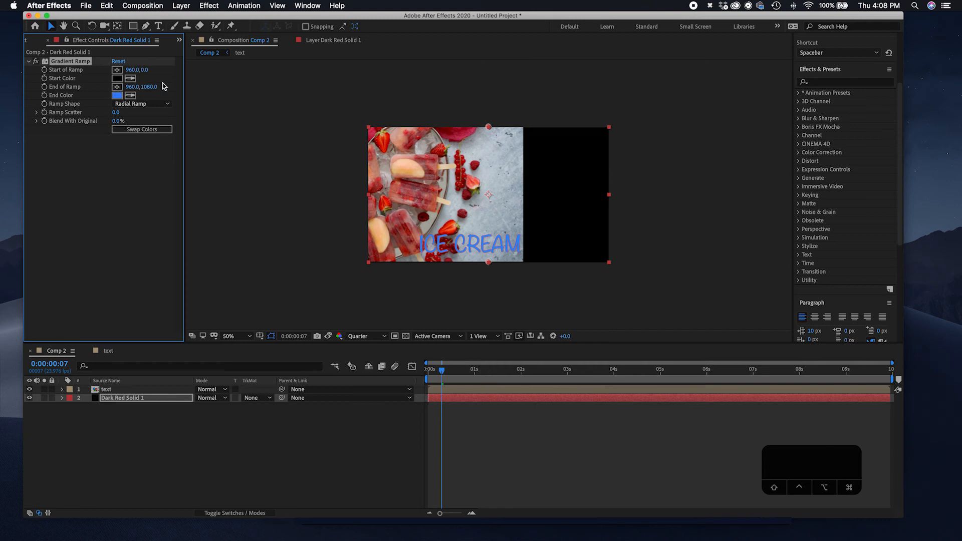
Set the Gradient Ramp's start color to pink F67795.
left_click(116, 79)
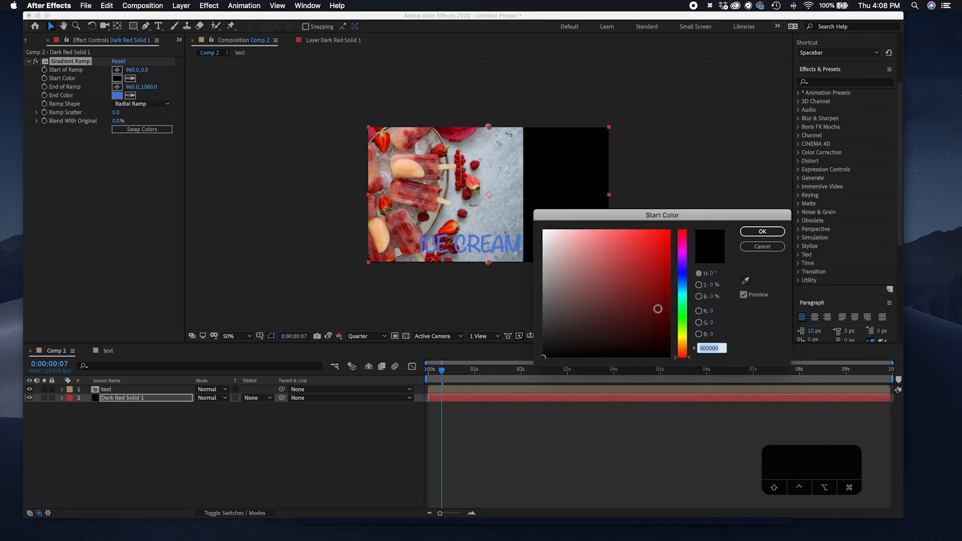
left_click(683, 236)
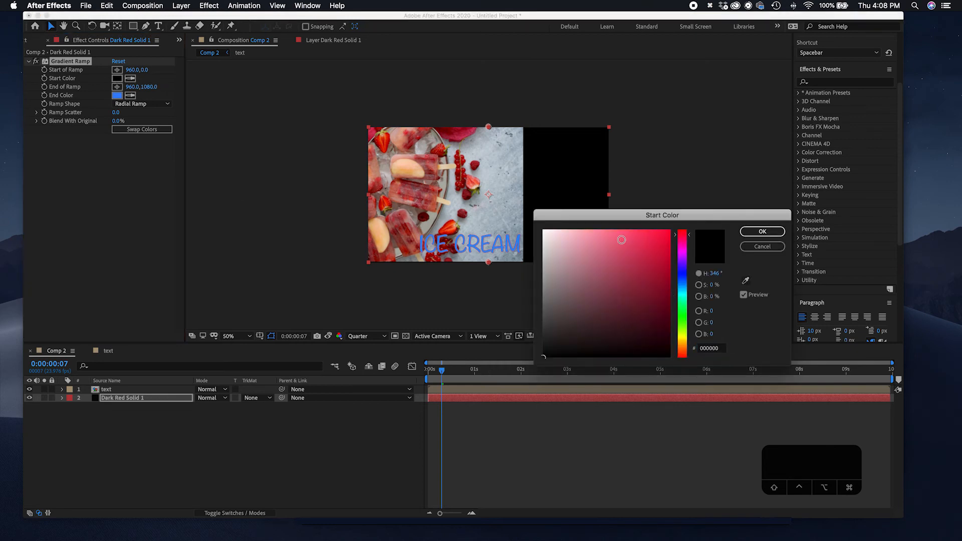
left_click(617, 235)
left_click(757, 231)
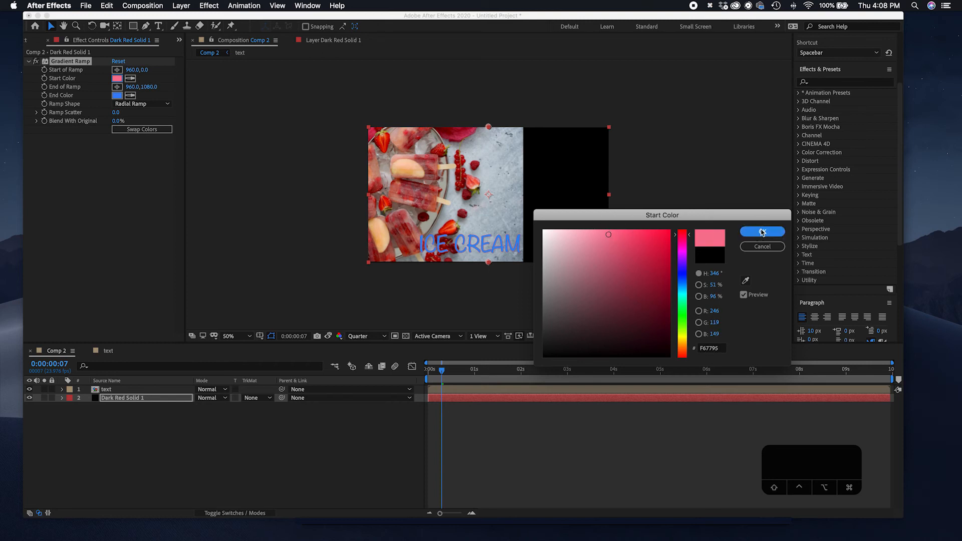
Set the ramp shape to Linear Ramp, bring the solid to the front to view it, and put the text layer back on top.
left_click(152, 105)
left_click(151, 114)
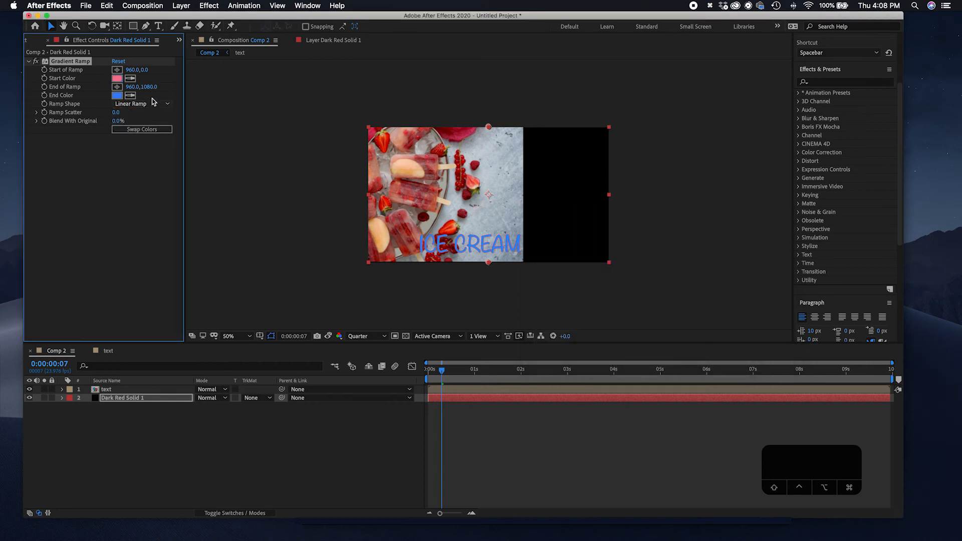
left_click_drag(140, 399, 146, 390)
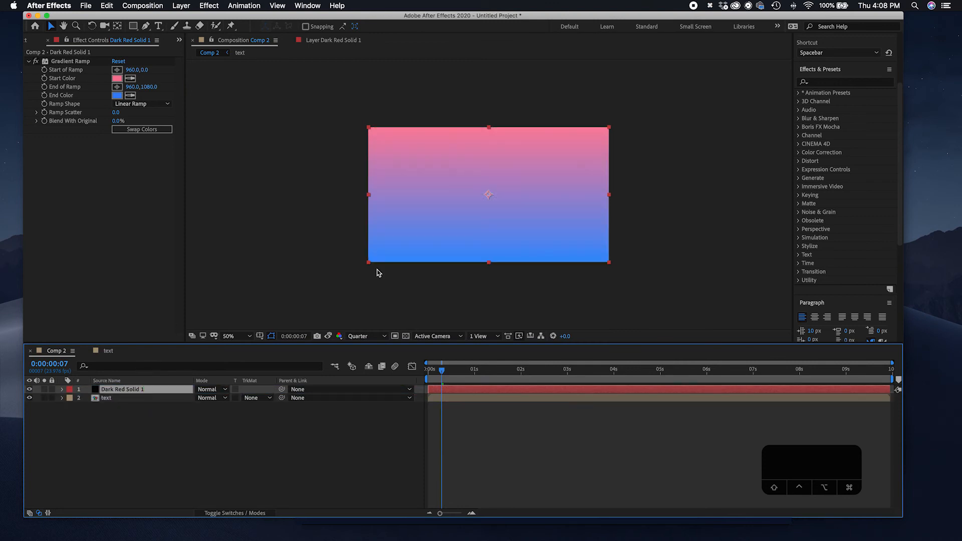
left_click(133, 398)
mouse_move(134, 398)
left_mouse_down()
mouse_move(133, 379)
mouse_move(135, 391)
left_mouse_up()
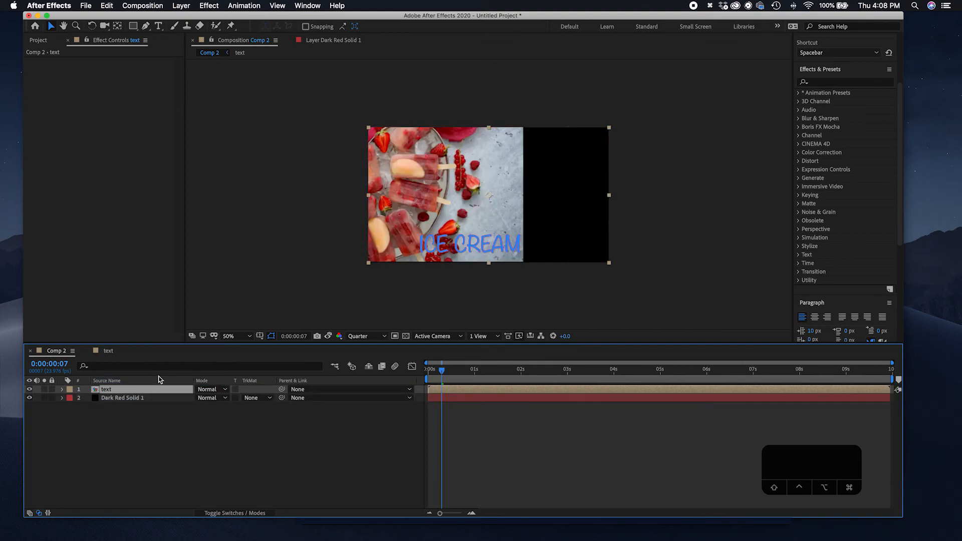
Delete the black solid inside the text pre-composition and return to Comp 2.
double_click(149, 391)
left_click(135, 407)
key("BackSpace")
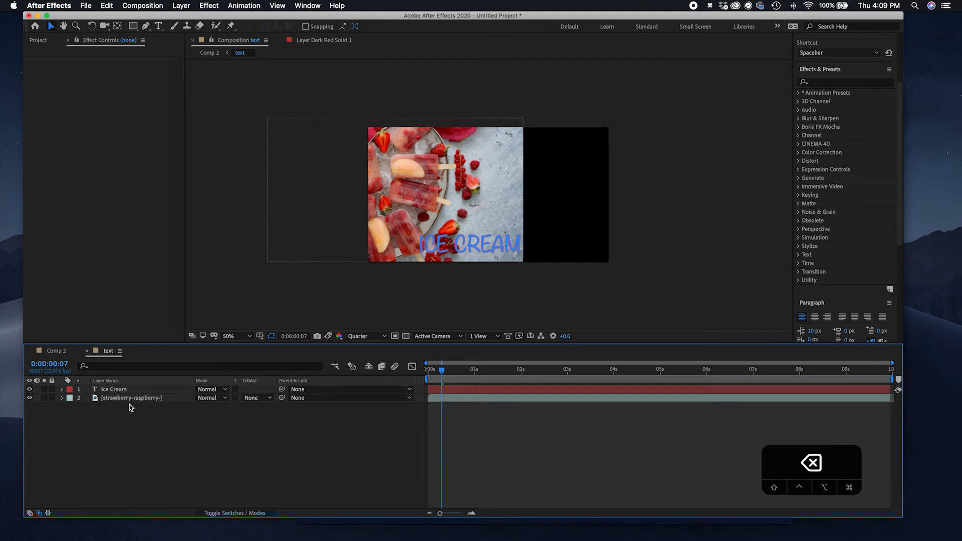
left_click(56, 351)
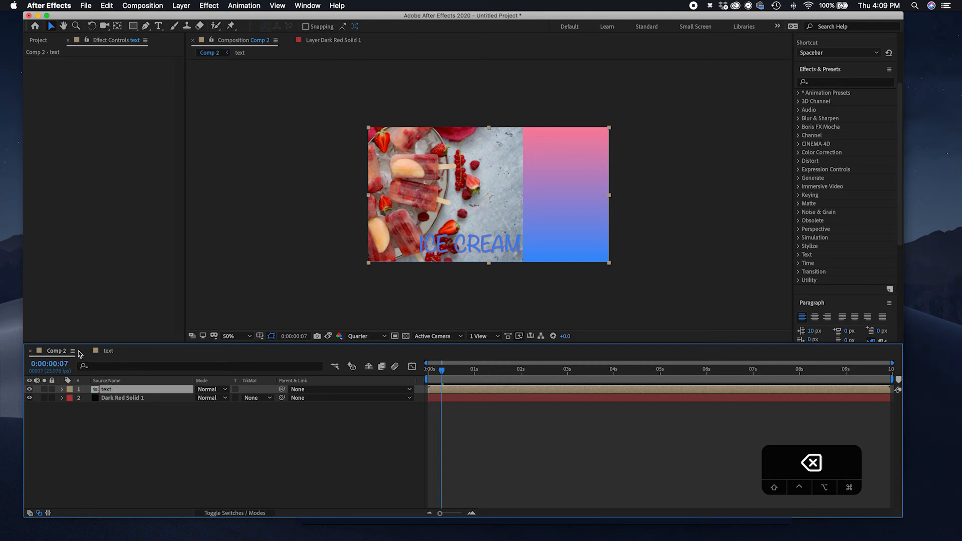
In the text pre-composition, shrink the strawberry-raspberry clip, center it in the upper frame, and move the Ice Cream title directly beneath it.
left_click(104, 353)
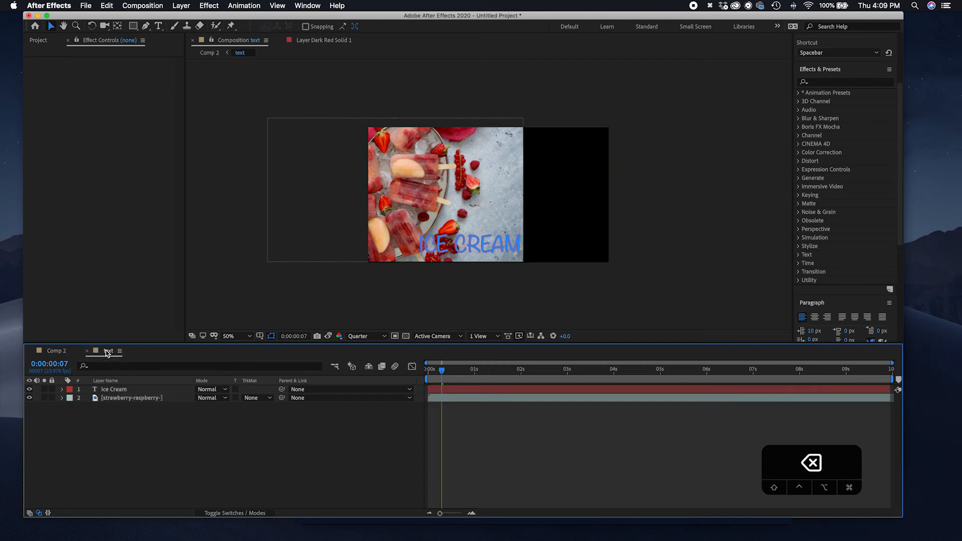
left_click(148, 398)
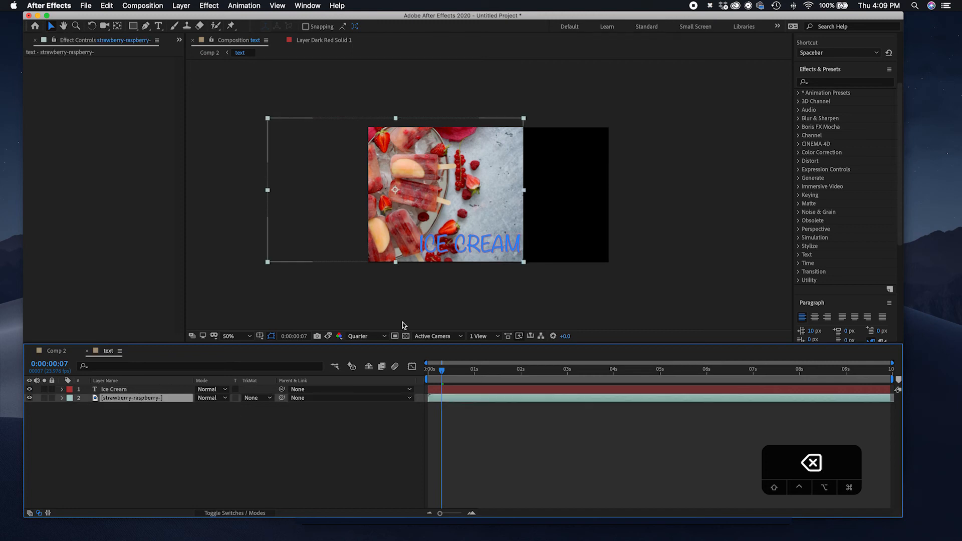
left_click_drag(396, 202, 495, 200)
left_click_drag(358, 265, 419, 217)
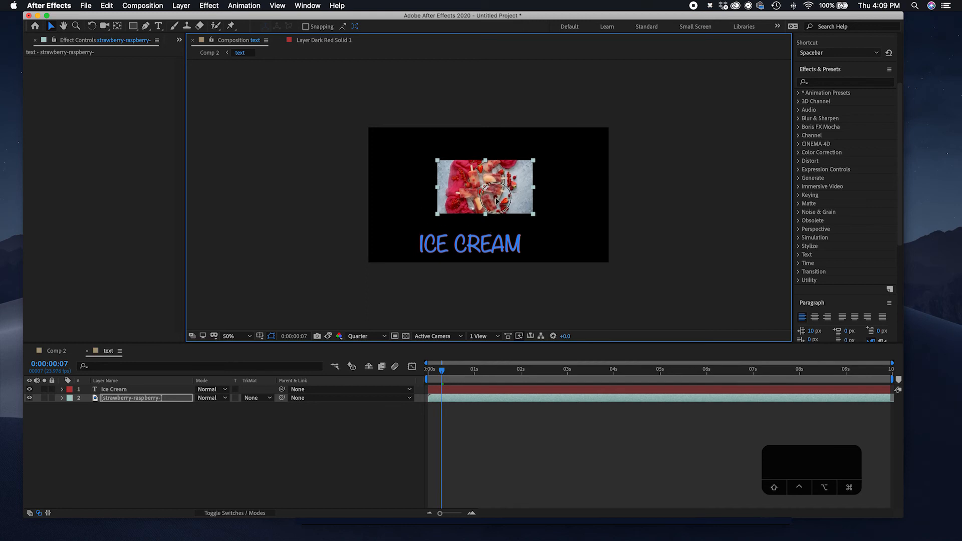
left_click_drag(496, 201, 495, 188)
left_click_drag(467, 244, 482, 217)
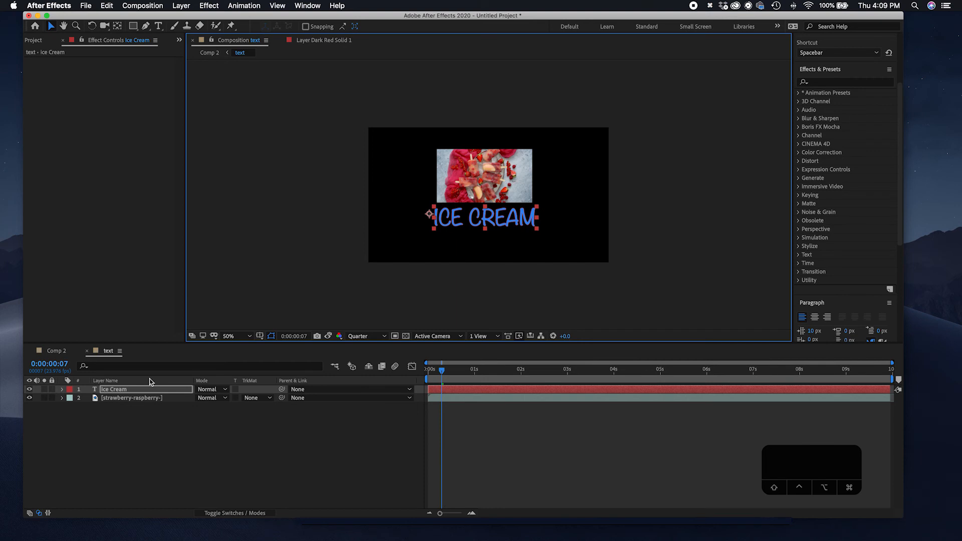
Return to Comp 2 and preview the animation over the gradient from 0:00:00:03.
left_click(56, 350)
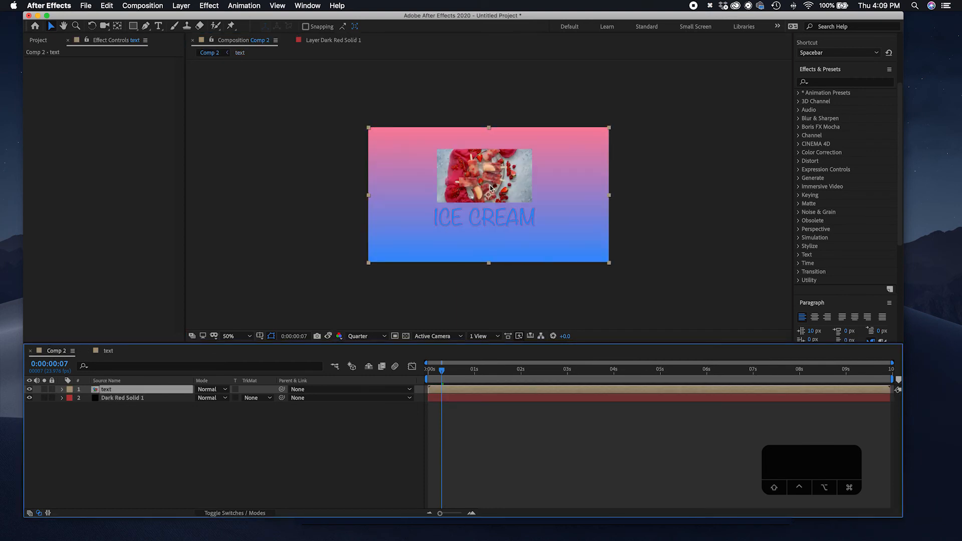
left_click_drag(444, 364, 433, 365)
key("space")
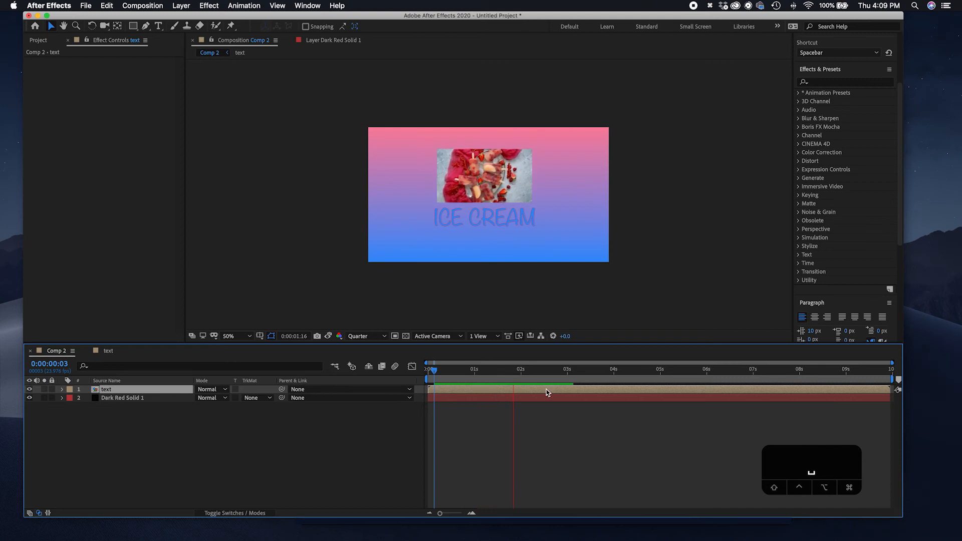
key("space")
left_click(487, 221)
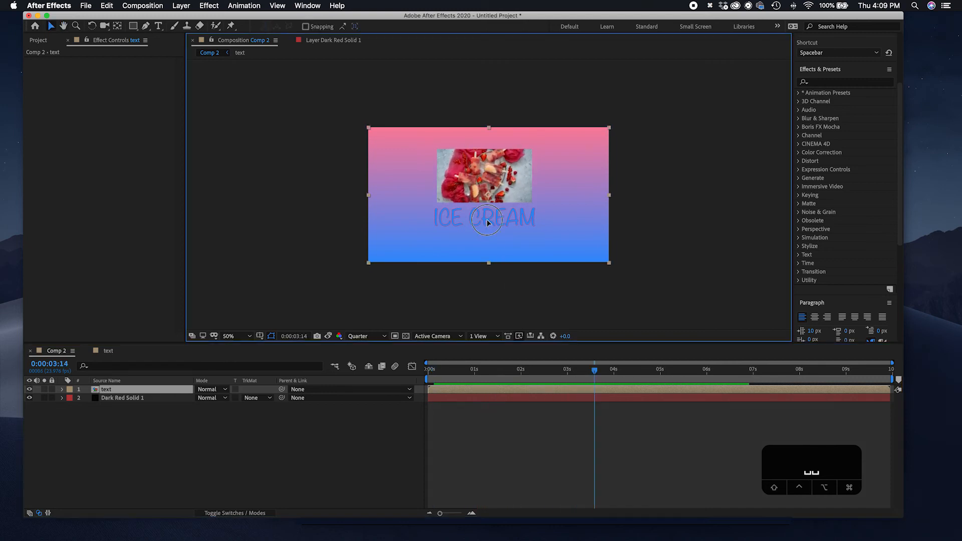
In the text pre-composition, move the Ice Cream title above the clip and enlarge the clip to about 52.5 by 49.2% scale.
double_click(136, 389)
left_click_drag(494, 152, 443, 248)
left_click_drag(465, 216, 467, 159)
left_click_drag(479, 252, 548, 244)
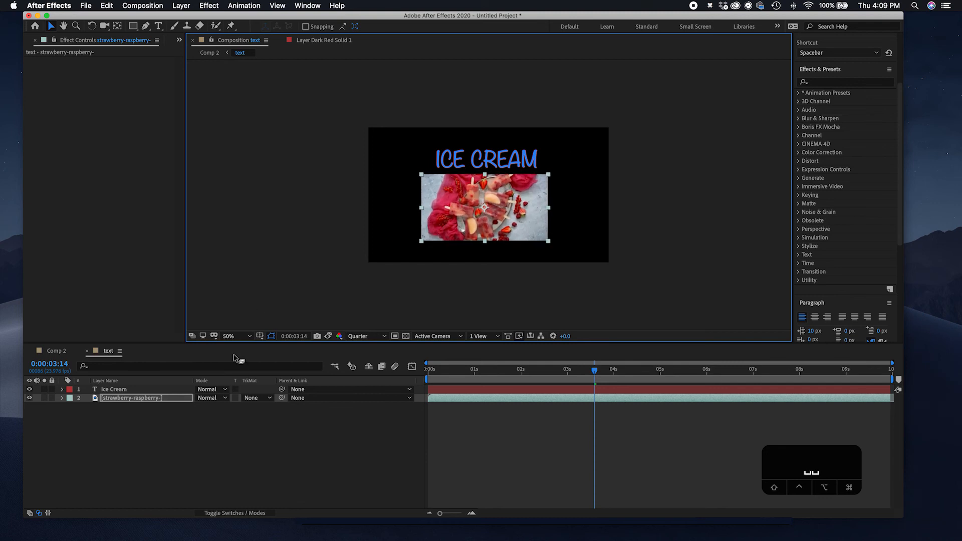
Reveal the strawberry-raspberry clip's transform properties and try out different opacity values.
left_click(60, 398)
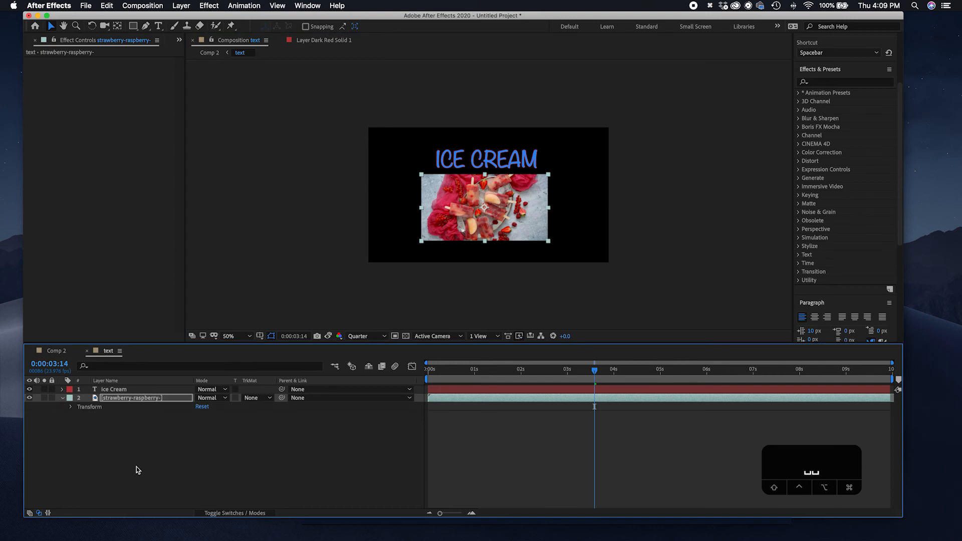
left_click(71, 407)
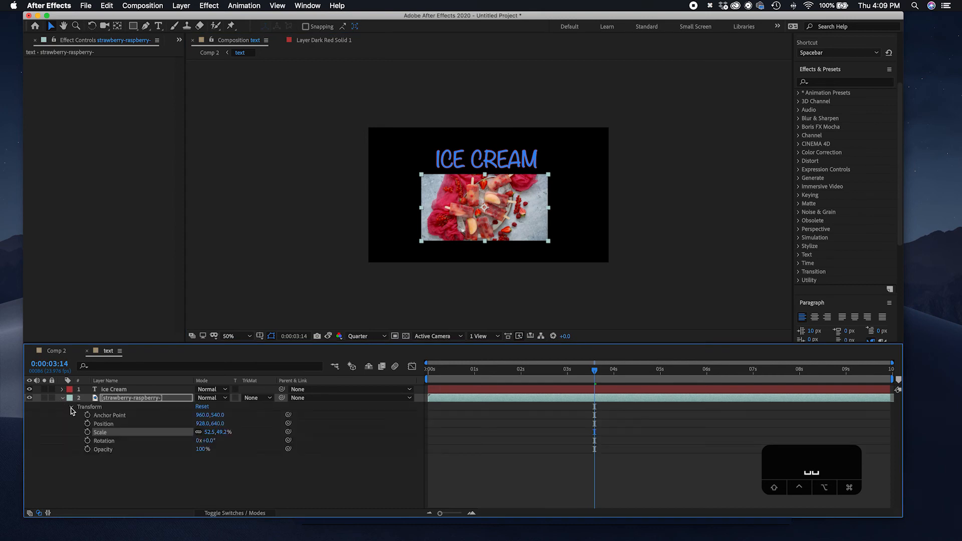
left_click(127, 451)
left_click_drag(203, 453, 268, 455)
Draw a closed freeform mask with the Pen tool around the ice pops on the strawberry-raspberry clip, cutting off its side edges.
left_click(145, 26)
left_click(438, 175)
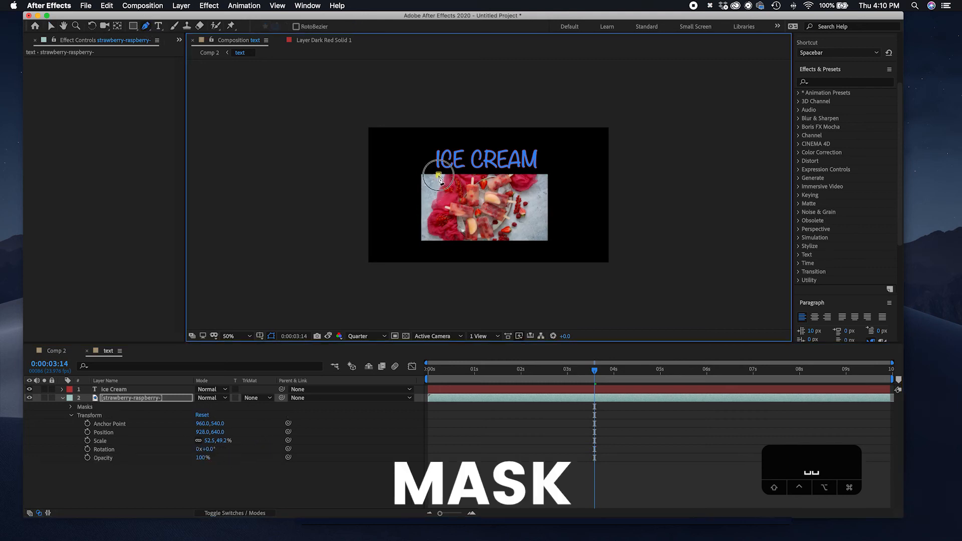
left_click(424, 226)
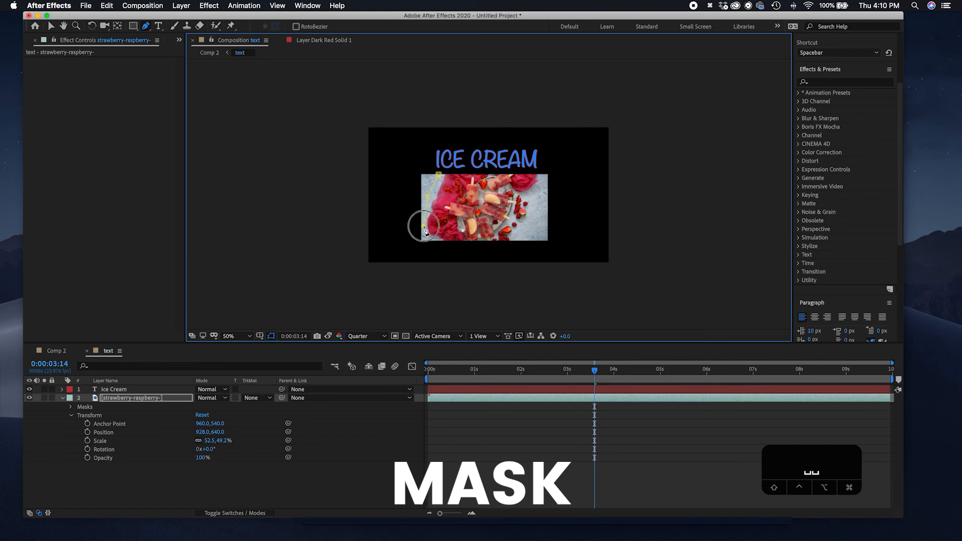
left_click(437, 240)
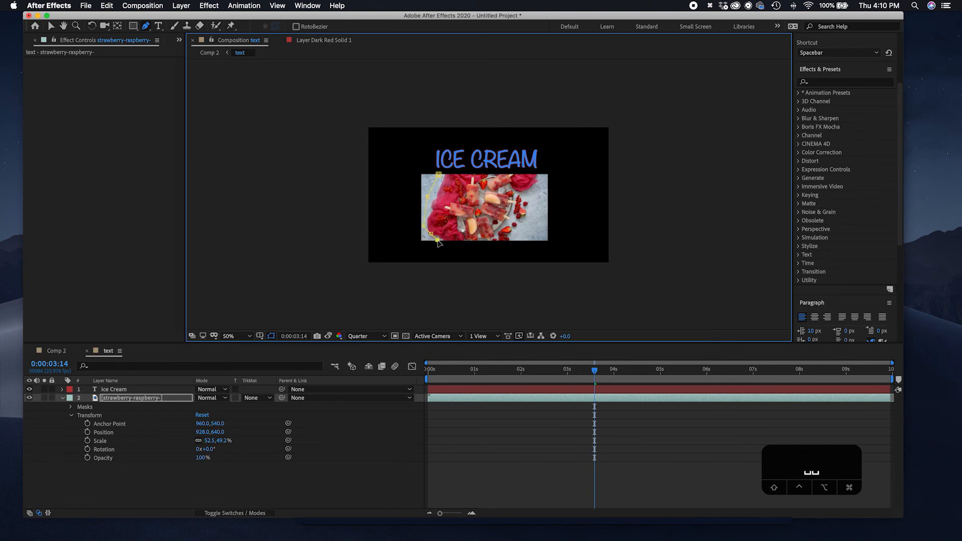
left_click(508, 249)
left_click_drag(518, 238, 519, 224)
left_click(541, 183)
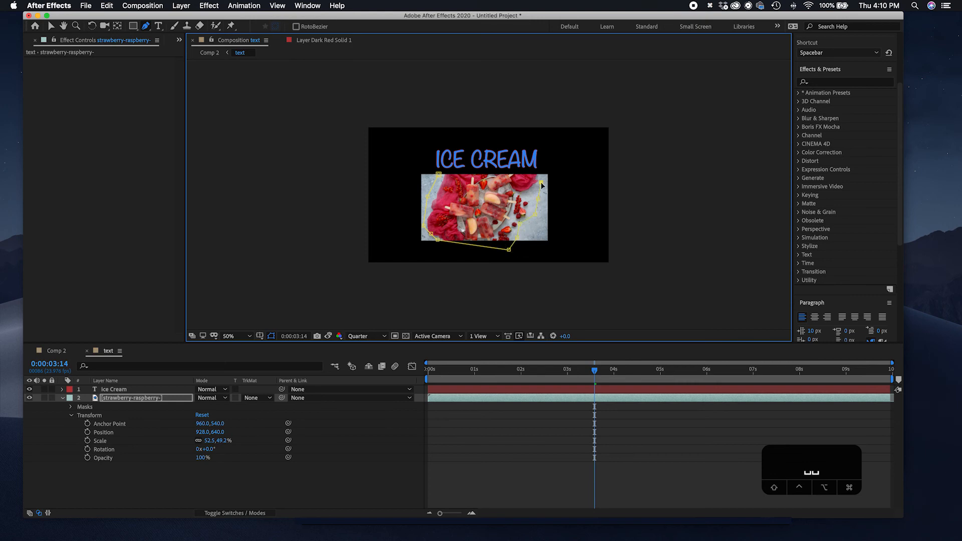
left_click(506, 174)
left_click(485, 176)
left_click(439, 175)
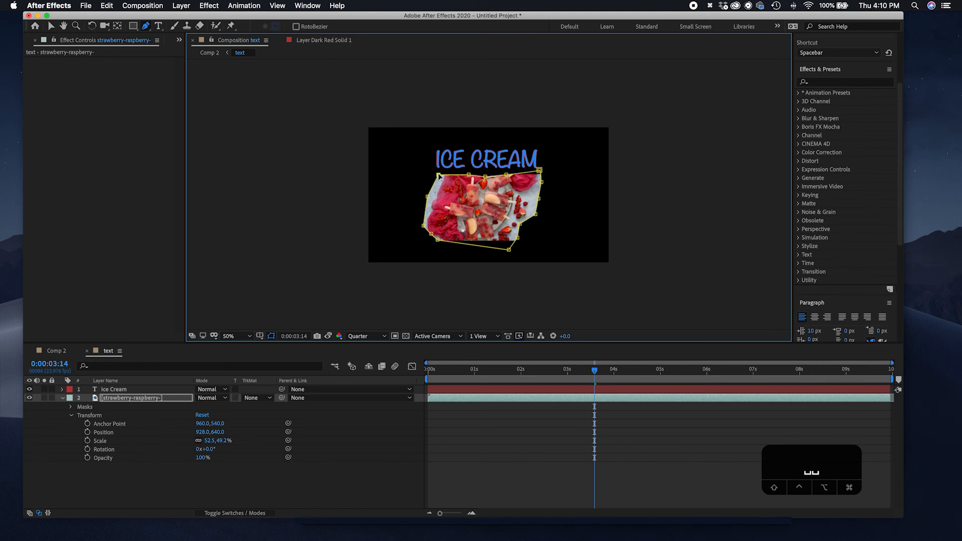
Expand Mask 1 on the strawberry-raspberry clip and set its mask feather to 229 pixels.
left_click(69, 408)
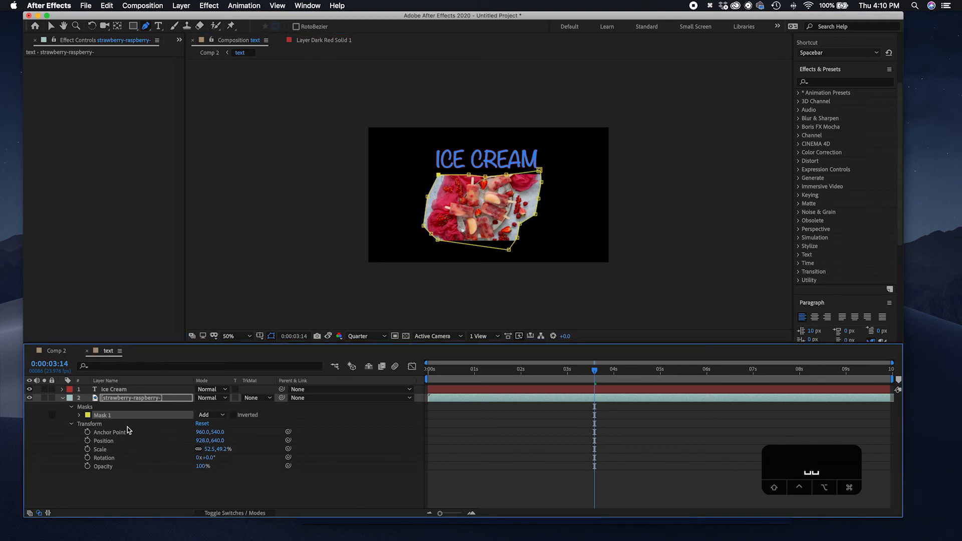
left_click(80, 415)
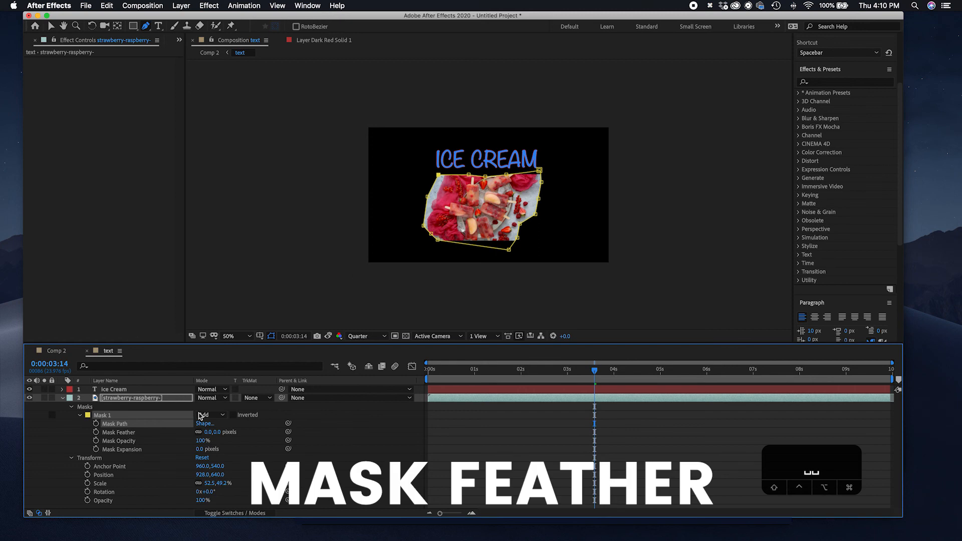
left_click_drag(218, 436, 127, 426)
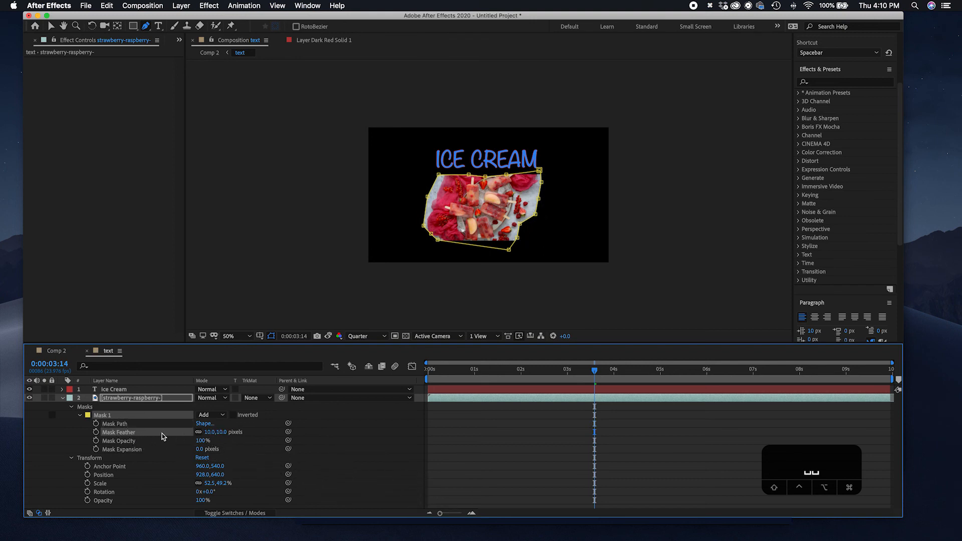
left_click_drag(211, 432, 120, 415)
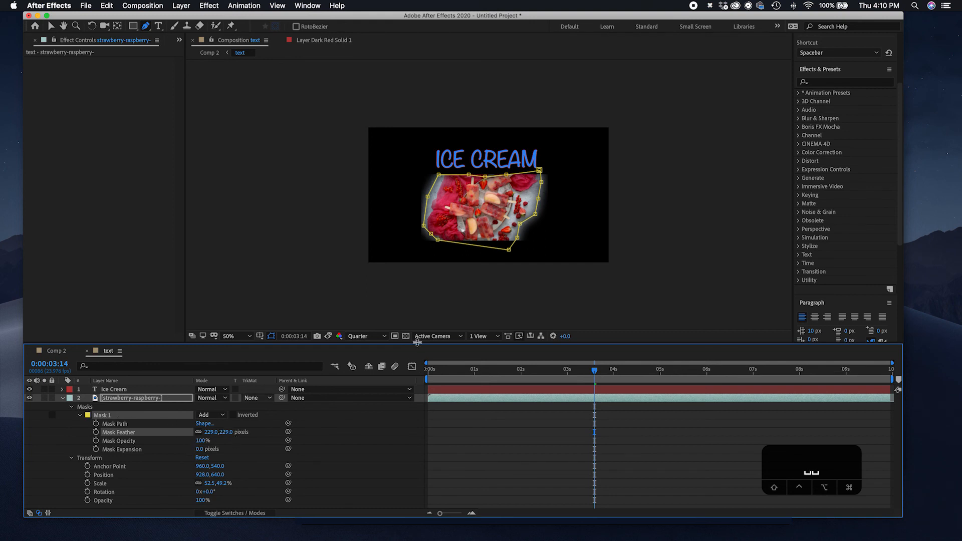
Reshape the clip's mask by pulling its lower-right corner and right-edge points inward, and collapse the layer's properties.
mouse_move(507, 250)
left_mouse_down()
mouse_move(500, 235)
mouse_move(516, 233)
left_mouse_up()
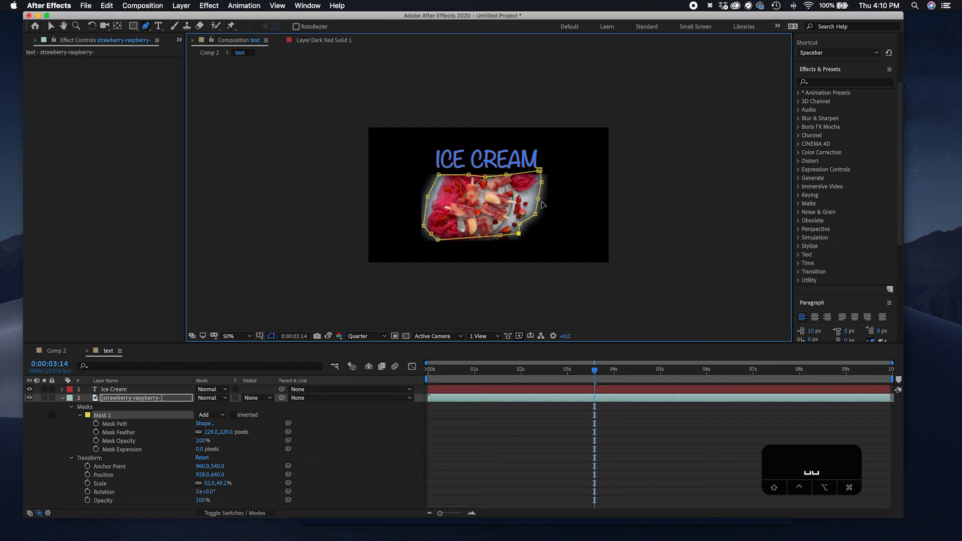
left_click_drag(539, 199, 526, 184)
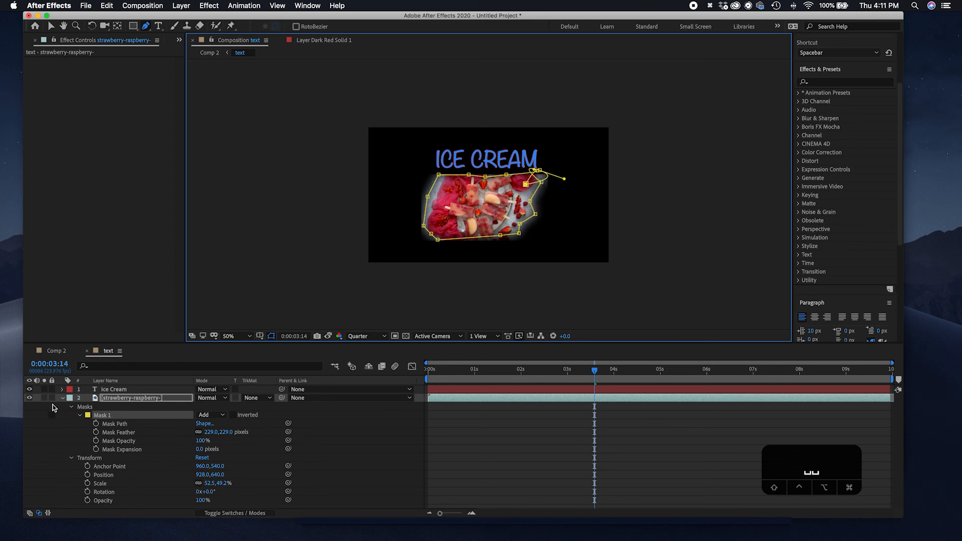
left_click(62, 398)
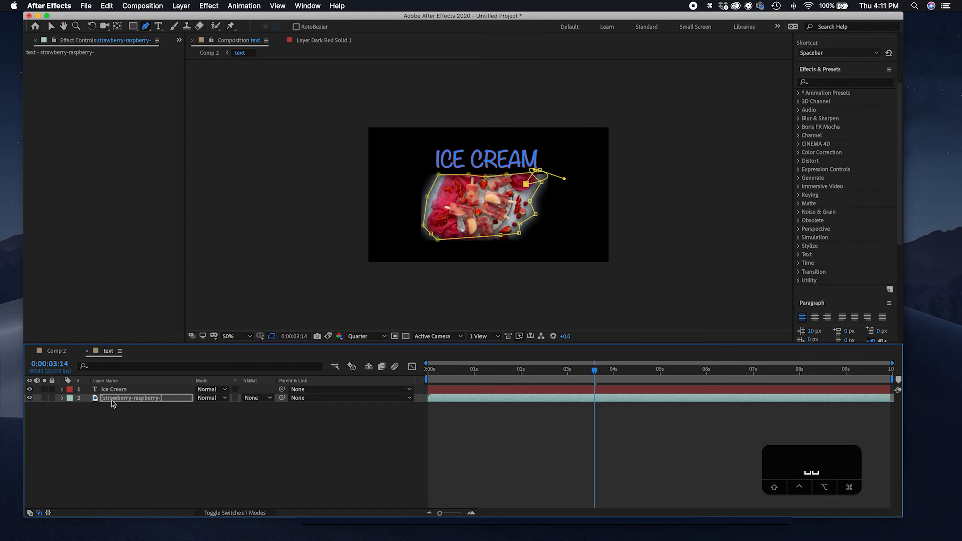
Return to Comp 2 and preview the feathered clip over the gradient from the start of the timeline.
left_click(67, 353)
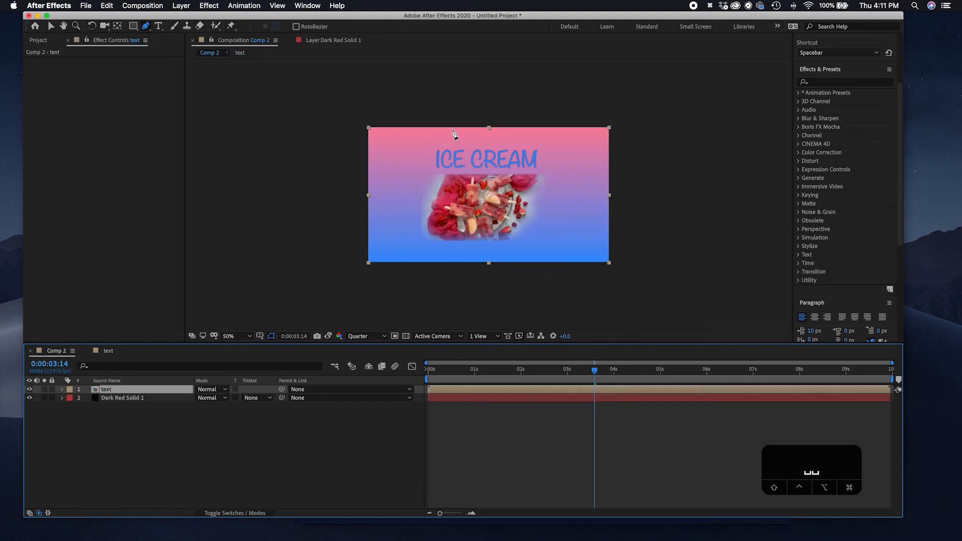
key("Home")
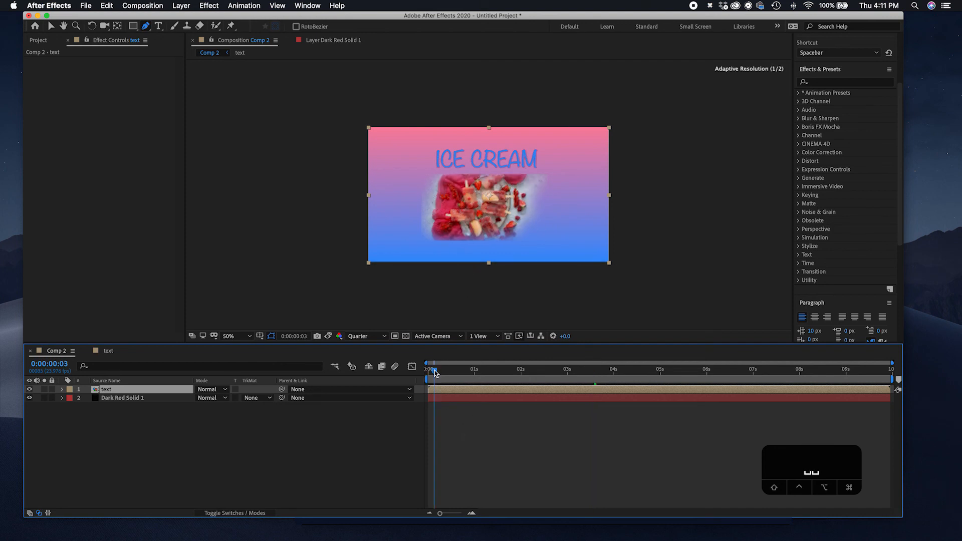
key("space")
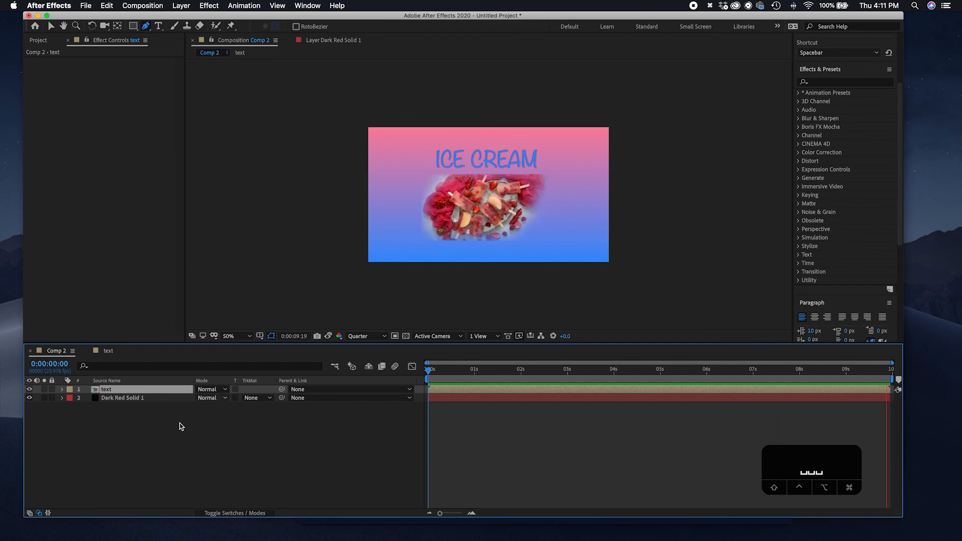
In the text pre-composition, give the Ice Cream title a black (000000) stroke 5 px wide, and return to Comp 2.
double_click(138, 389)
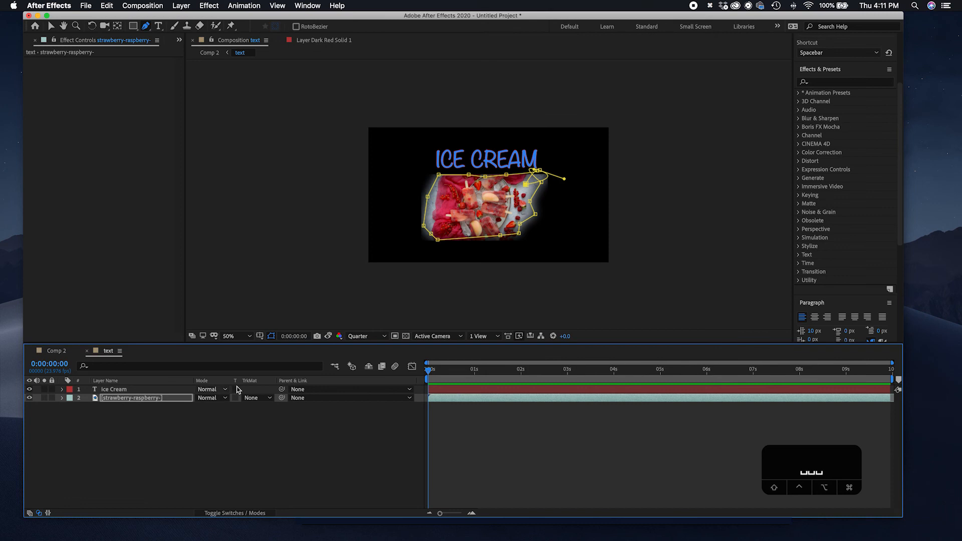
left_click(131, 389)
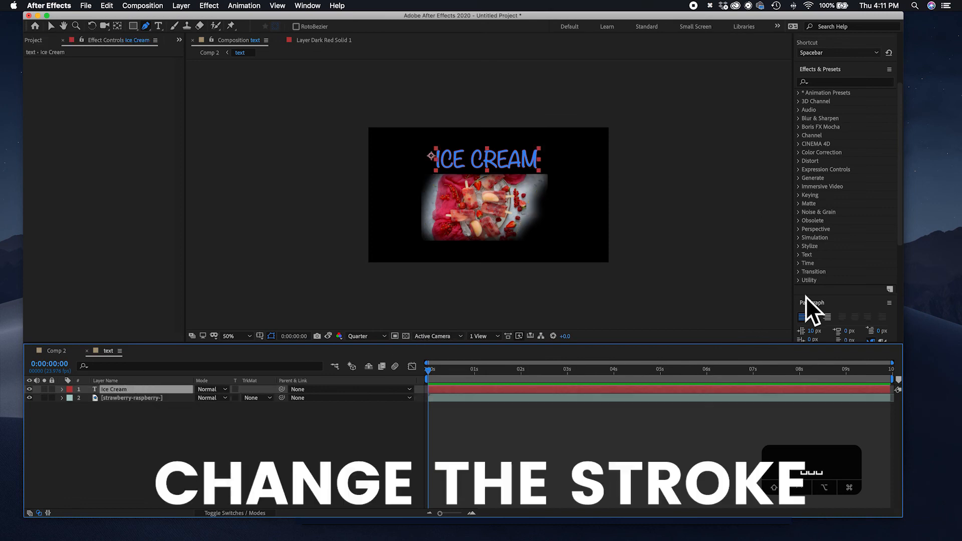
scroll(805, 296, "down", 5)
left_click(889, 228)
mouse_move(655, 236)
left_mouse_down()
mouse_move(624, 263)
mouse_move(633, 275)
mouse_move(596, 322)
mouse_move(531, 368)
left_mouse_up()
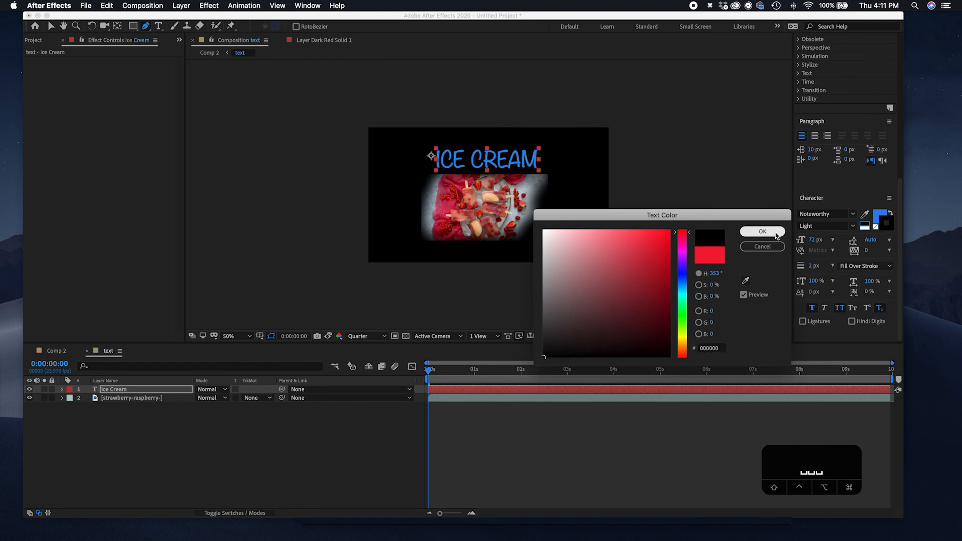
left_click(762, 232)
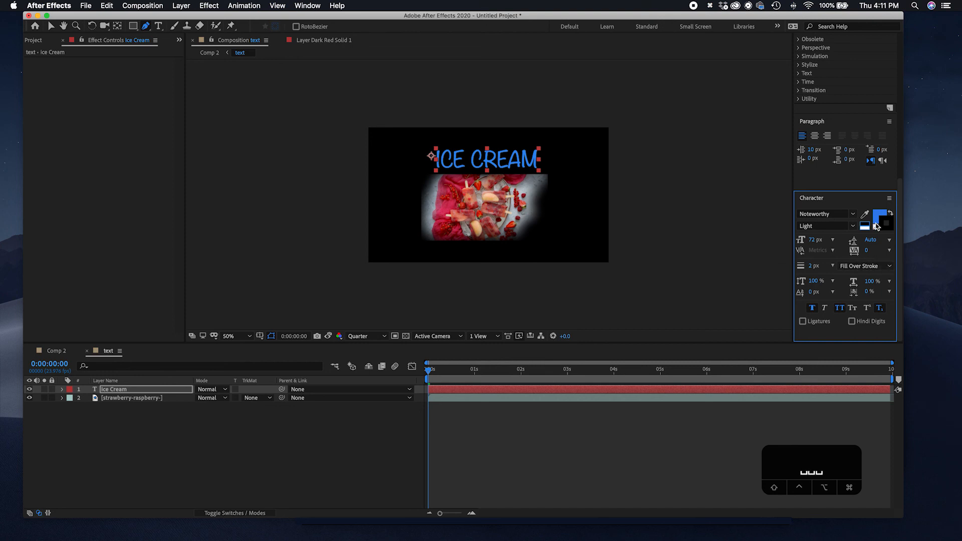
mouse_move(811, 270)
left_mouse_down()
mouse_move(827, 269)
mouse_move(813, 268)
left_mouse_up()
left_click(55, 351)
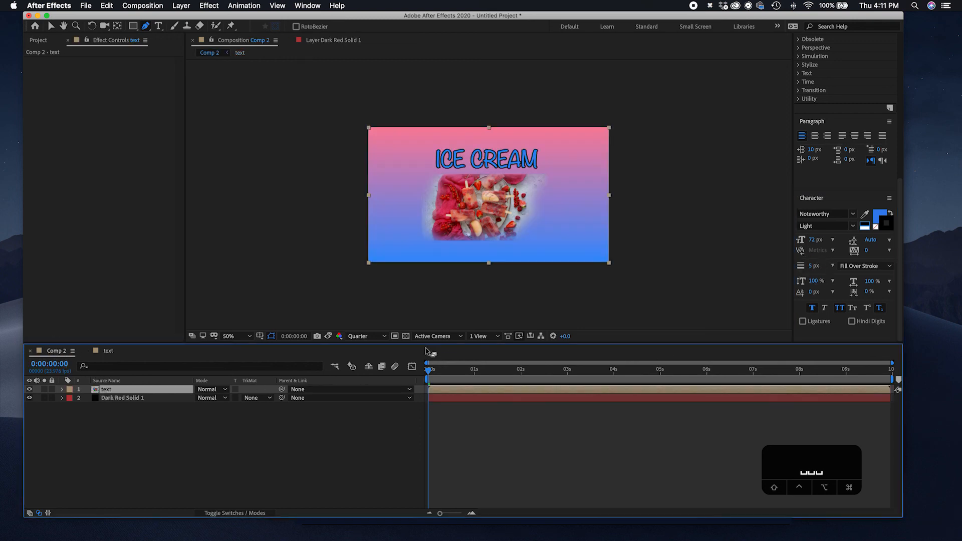